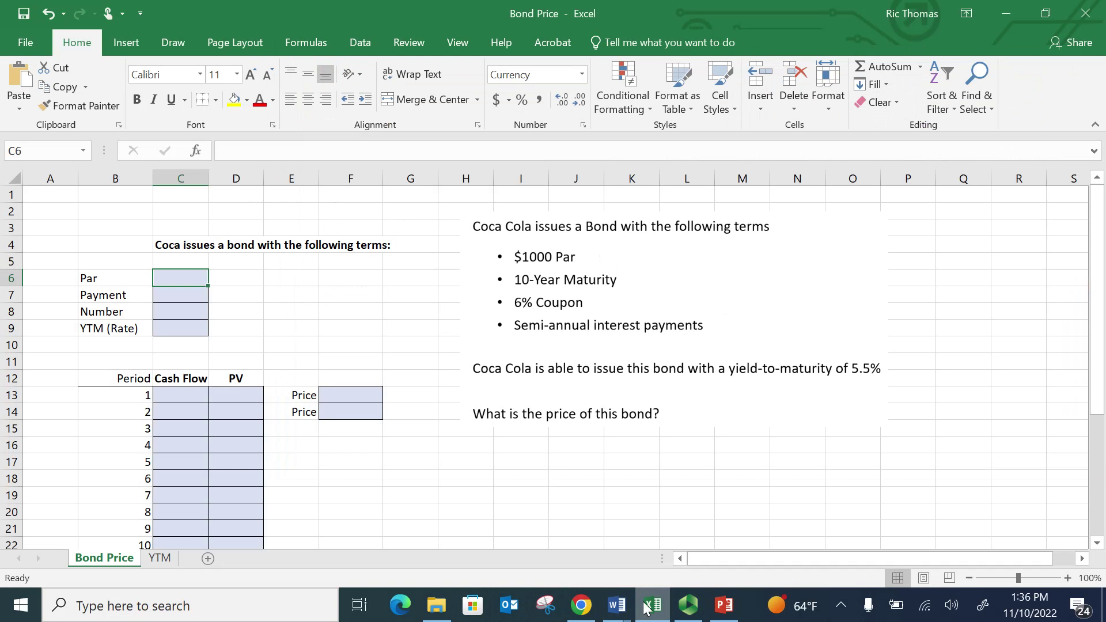
- Enter par 1000 in C6, payment =6%*1000/2 in C7, 20 in C8 and 5.5 in C9
{"action": "left_click_drag", "start_coordinate": [369, 346], "coordinate": [274, 286]}
{"action": "left_click", "coordinate": [231, 274]}
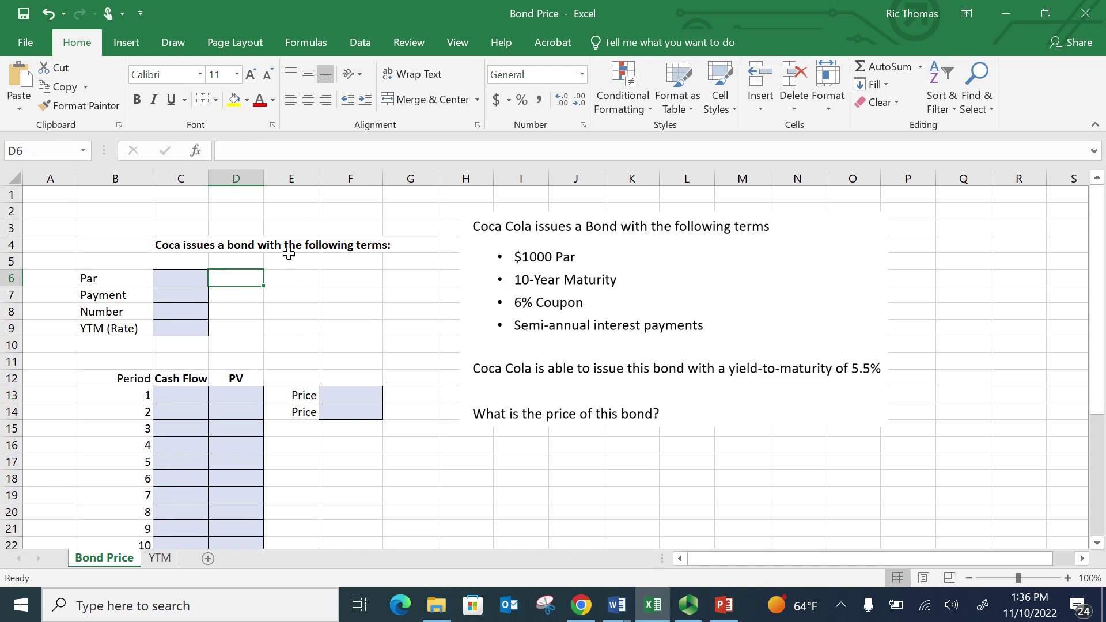
{"action": "left_click", "coordinate": [194, 282]}
{"action": "type", "text": "1000"}
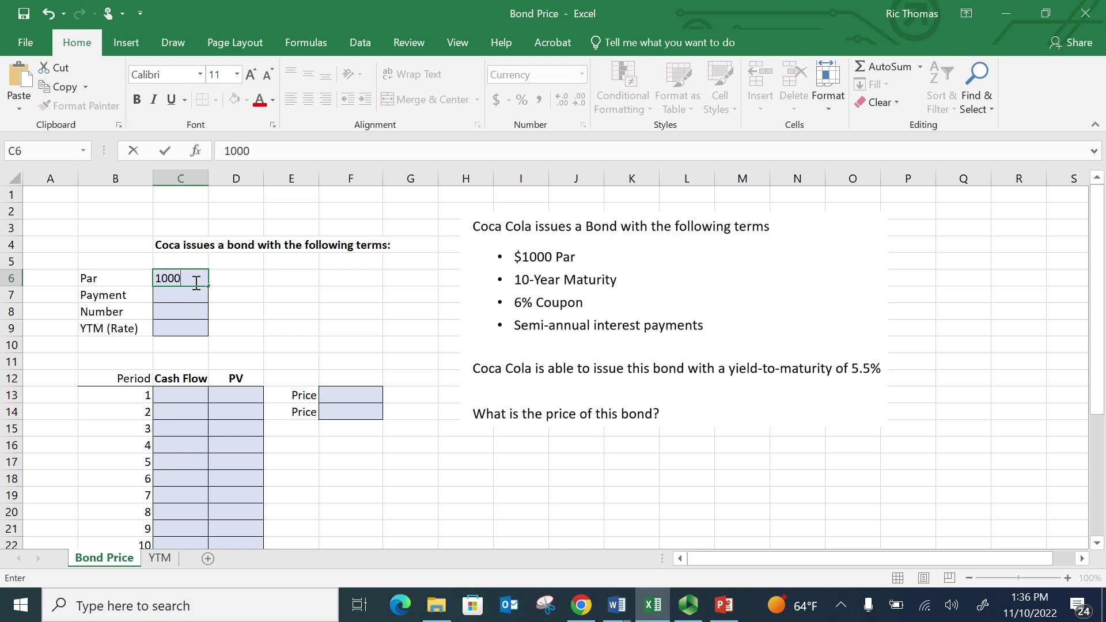
{"action": "key", "text": "Return"}
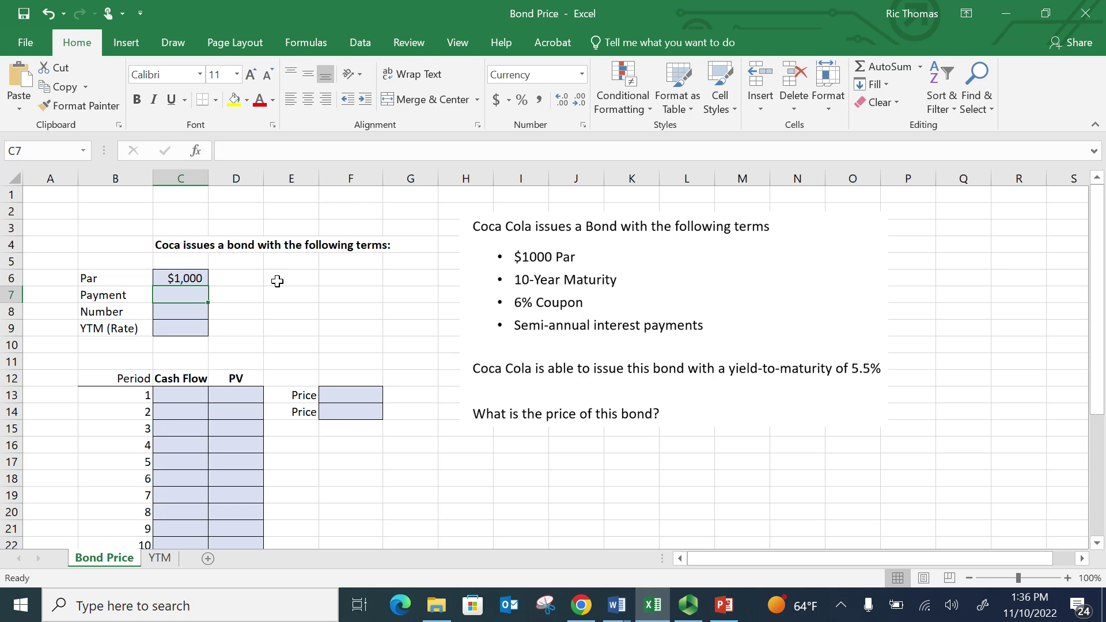
{"action": "type", "text": "=6%"}
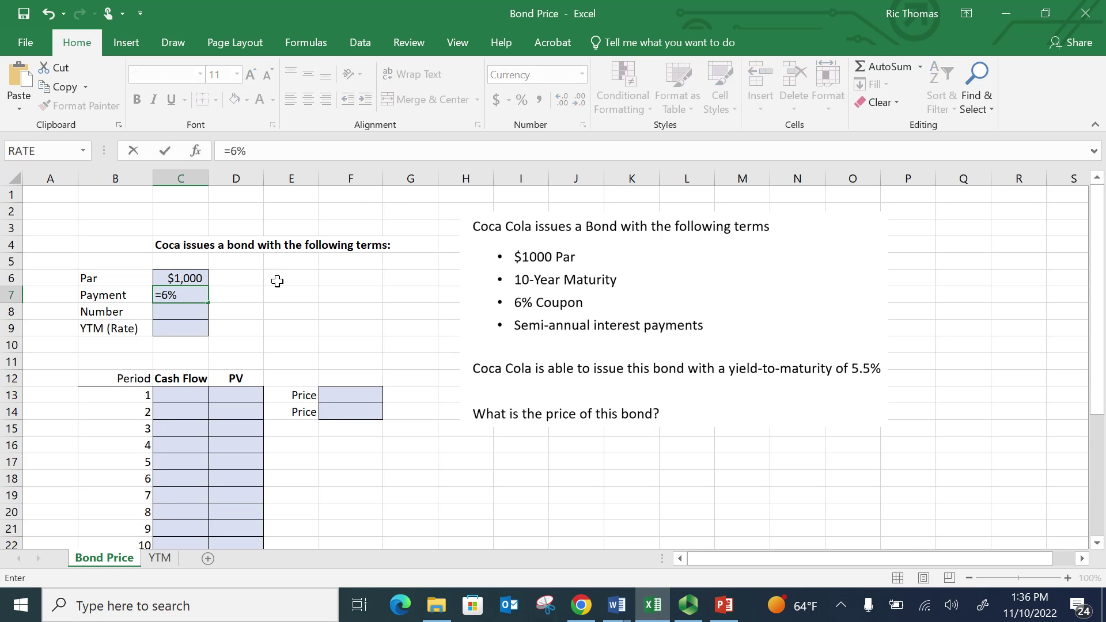
{"action": "type", "text": "*1000"}
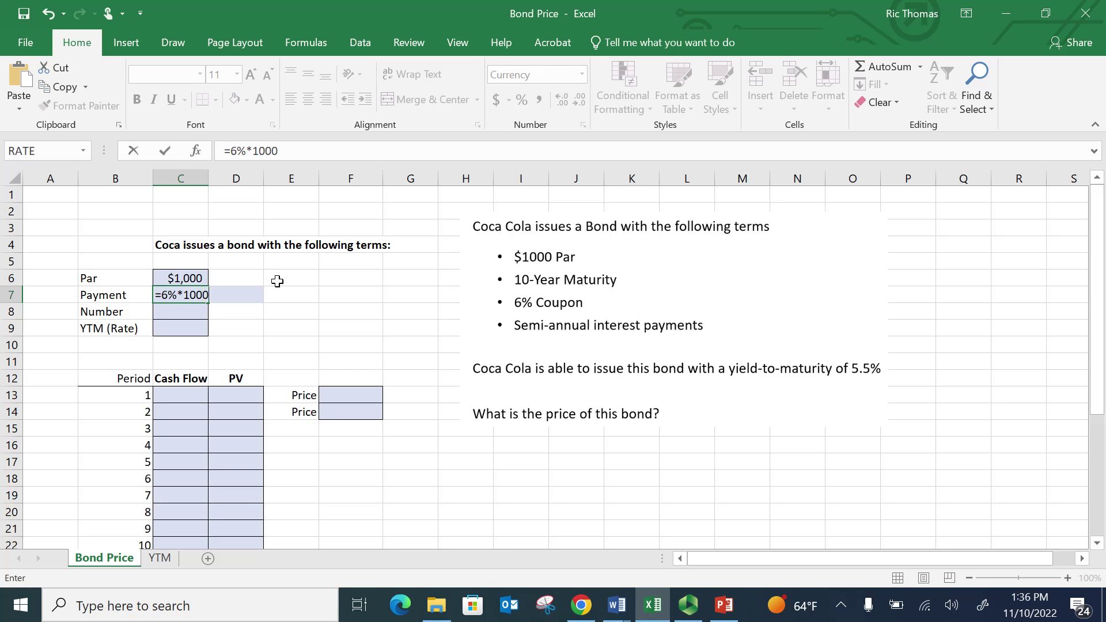
{"action": "type", "text": "/2"}
{"action": "key", "text": "Return"}
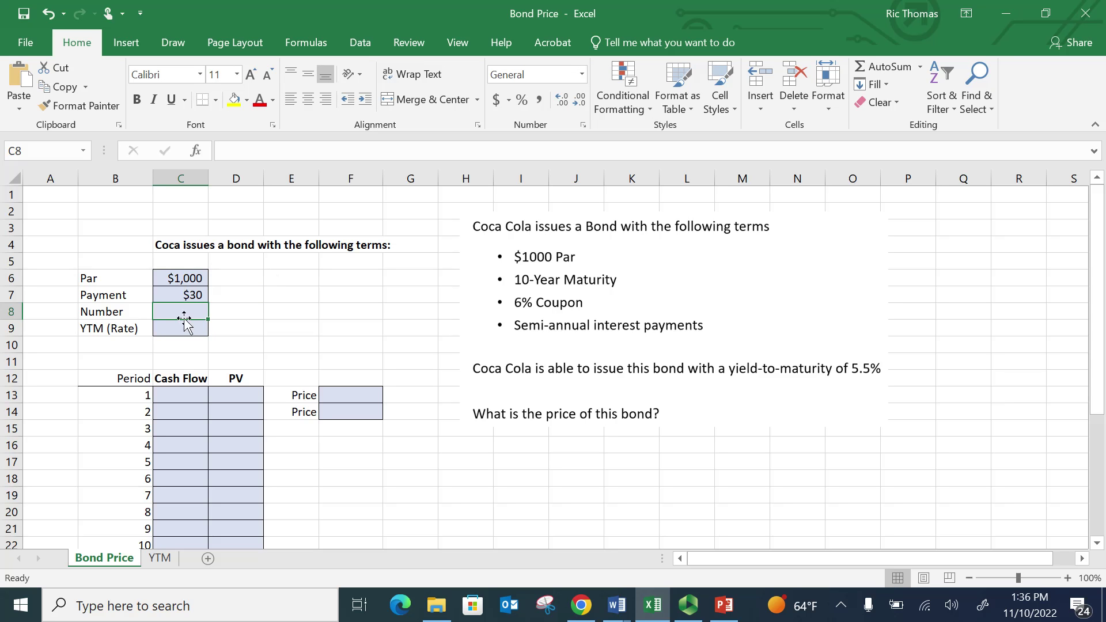
{"action": "type", "text": "20"}
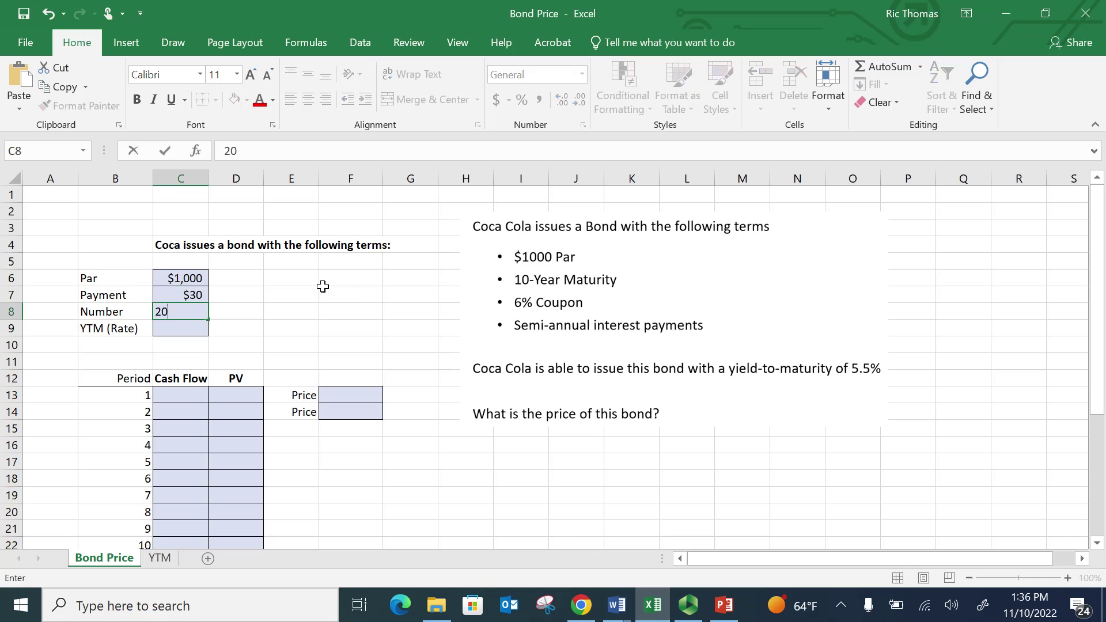
{"action": "key", "text": "Return"}
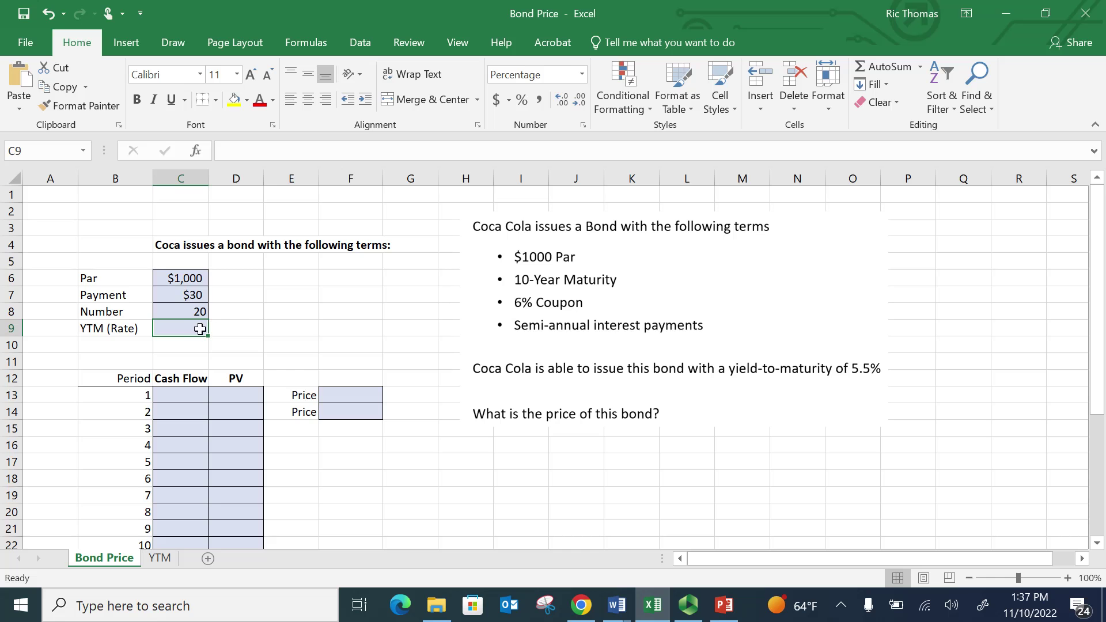
{"action": "type", "text": "5.5"}
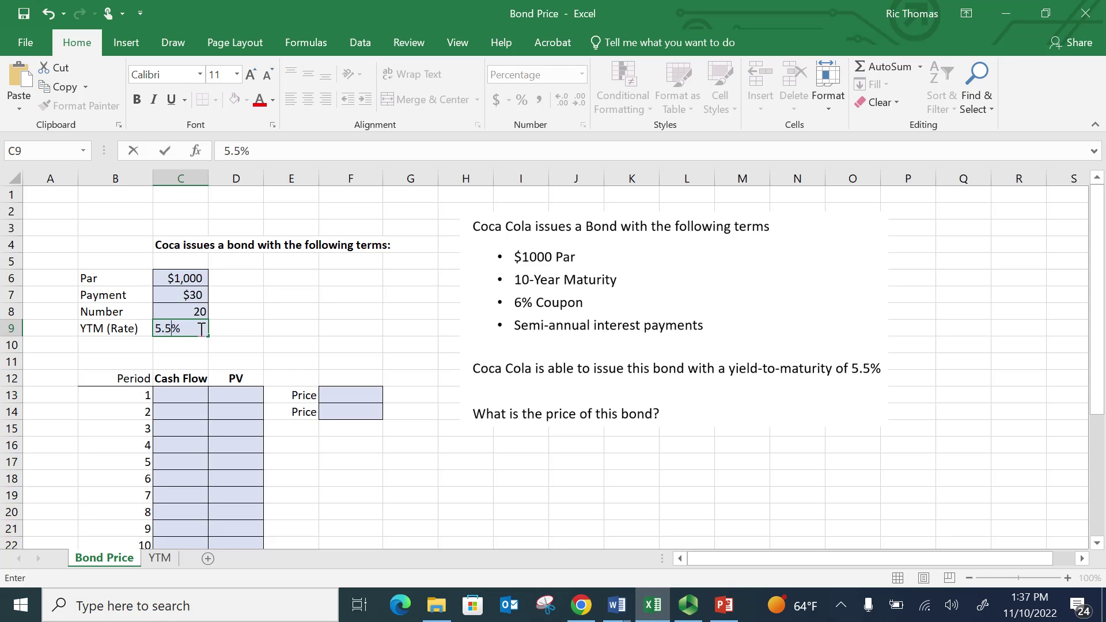
{"action": "key", "text": "Return"}
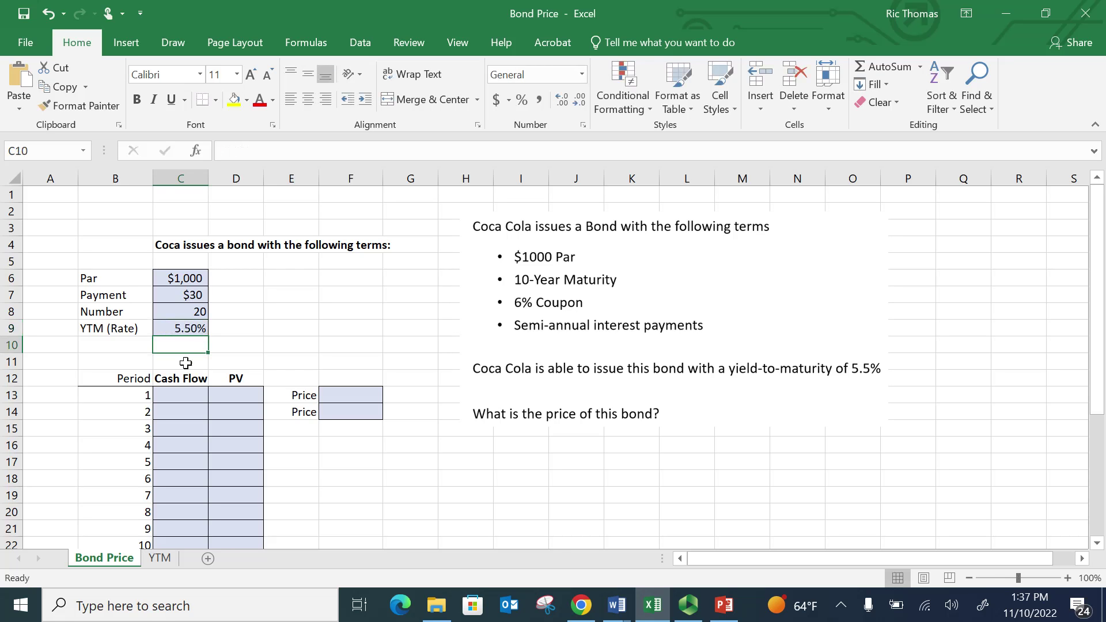
- Enter =$C$7 in C13 and fill the $30 cash flow down through period 20
{"action": "left_click", "coordinate": [223, 329]}
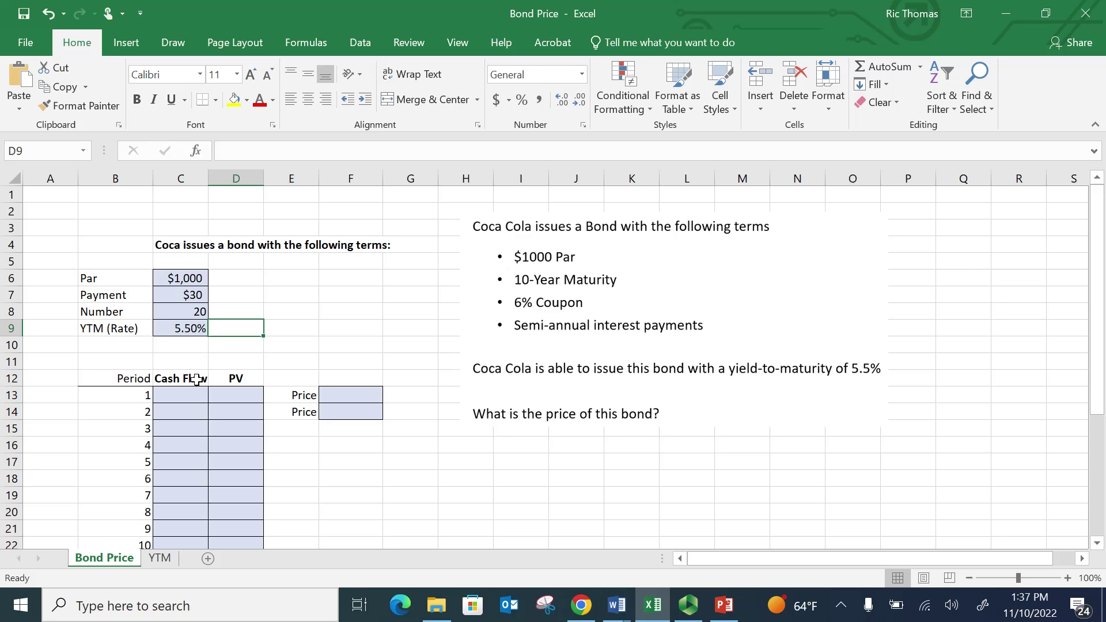
{"action": "left_click", "coordinate": [180, 399]}
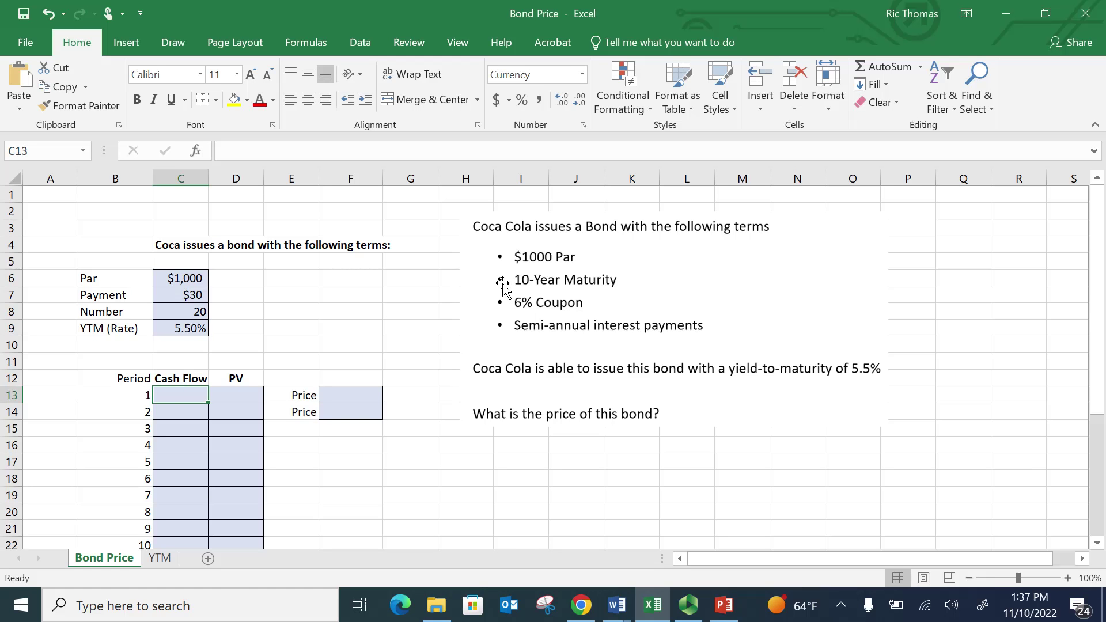
{"action": "type", "text": "="}
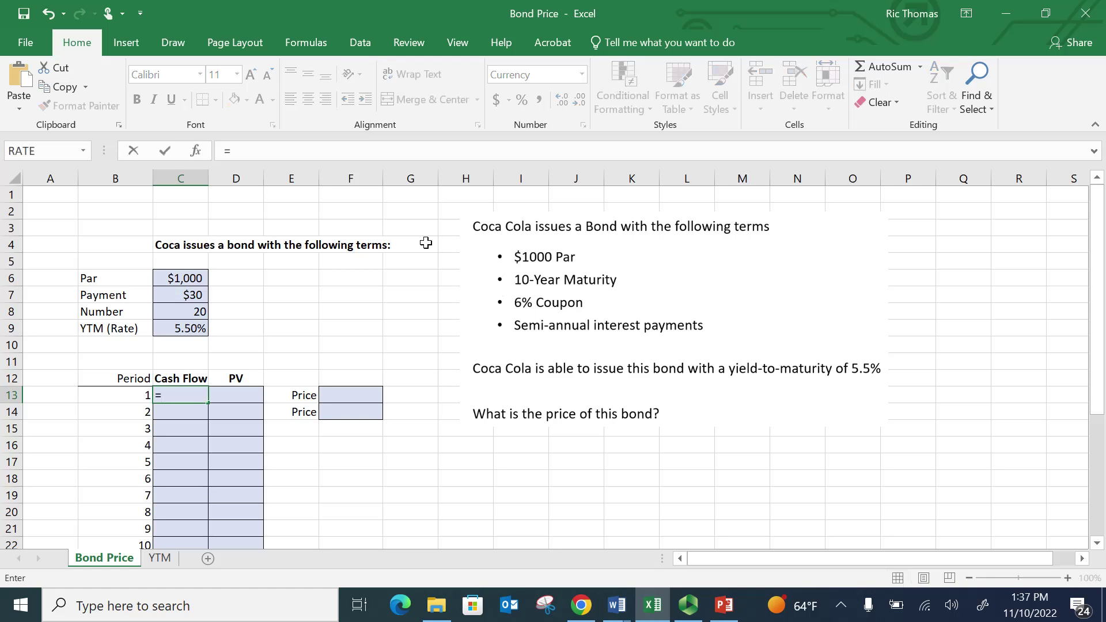
{"action": "left_click", "coordinate": [190, 293]}
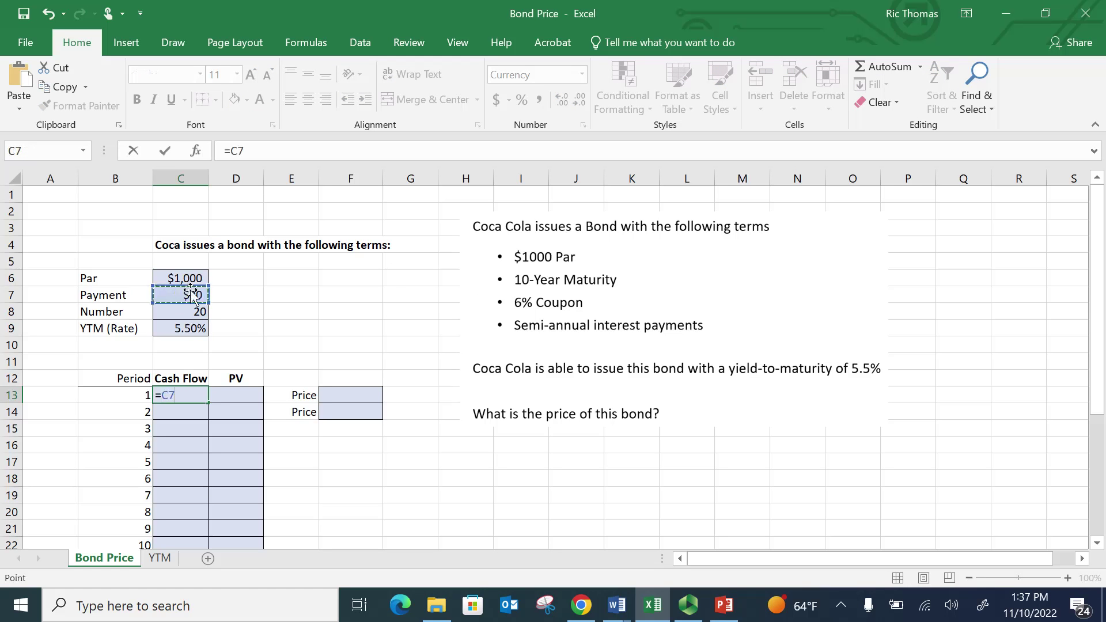
{"action": "double_click", "coordinate": [234, 149]}
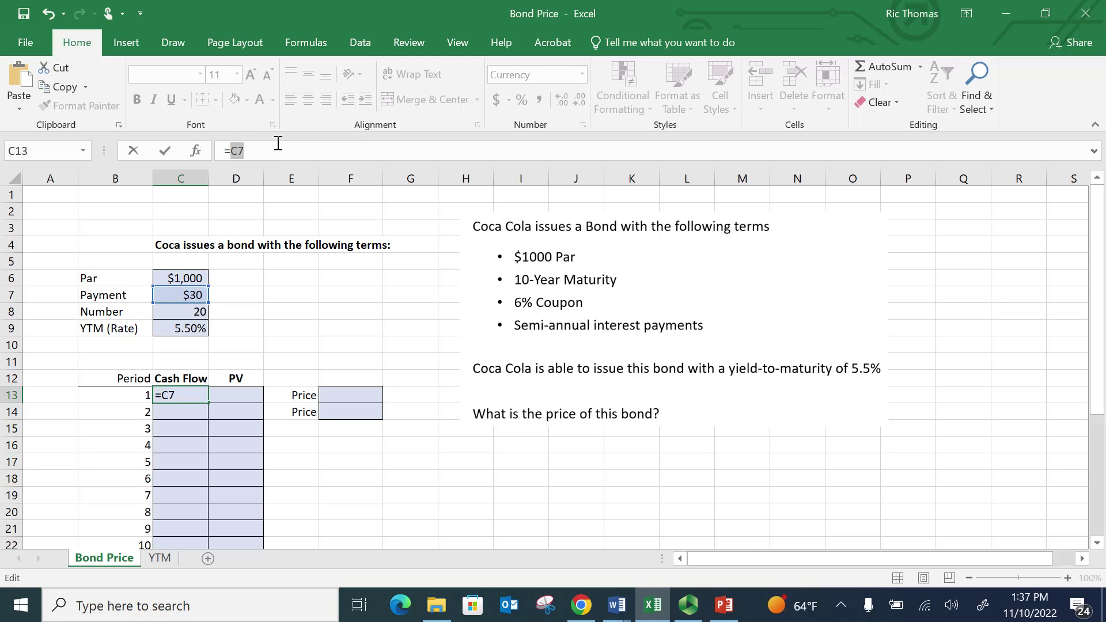
{"action": "key", "text": "F4"}
{"action": "key", "text": "Return"}
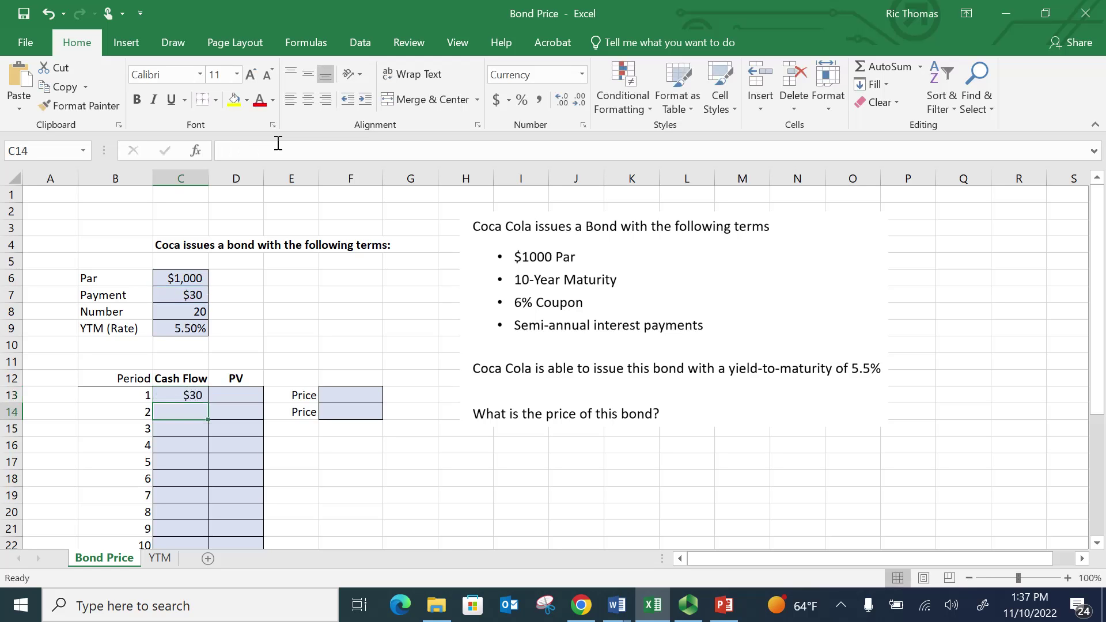
{"action": "left_click", "coordinate": [191, 394]}
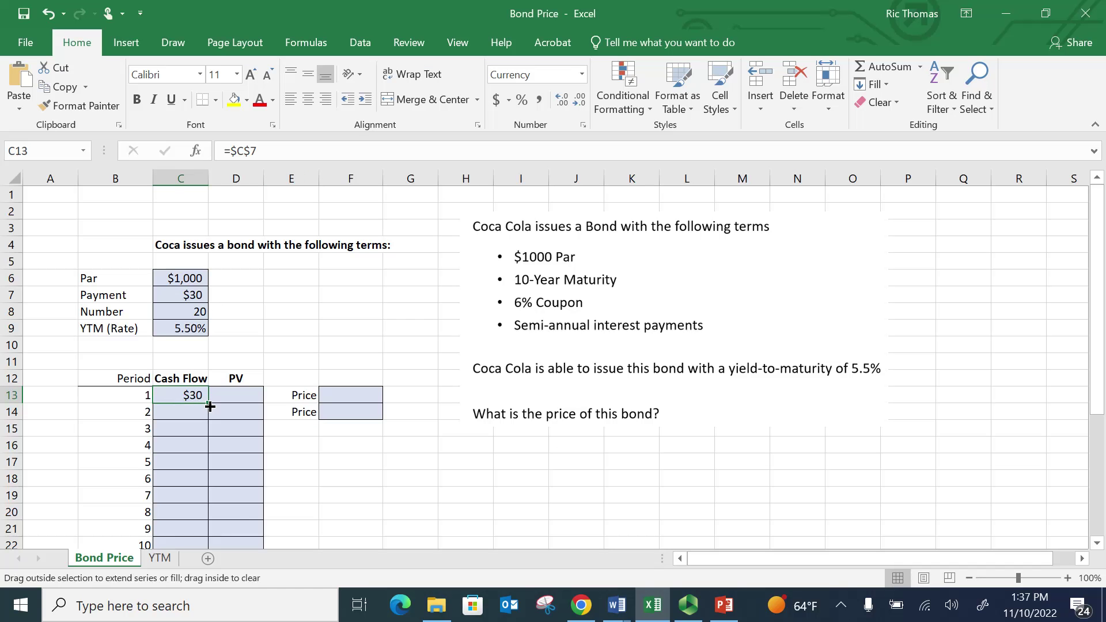
{"action": "double_click", "coordinate": [210, 406]}
{"action": "left_click", "coordinate": [241, 397]}
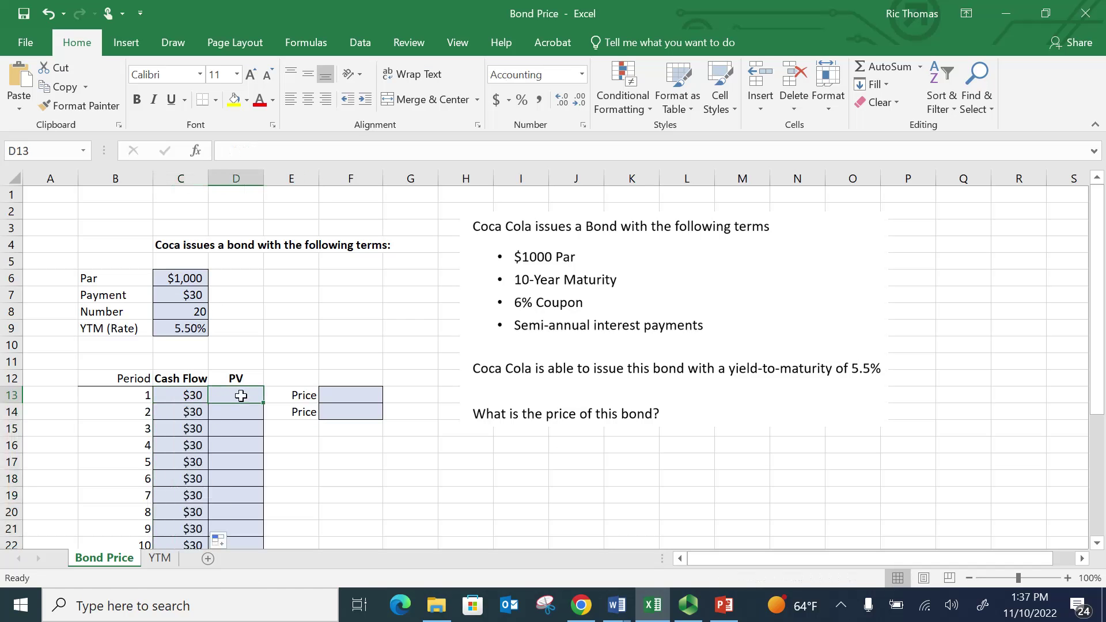
{"action": "type", "text": "="}
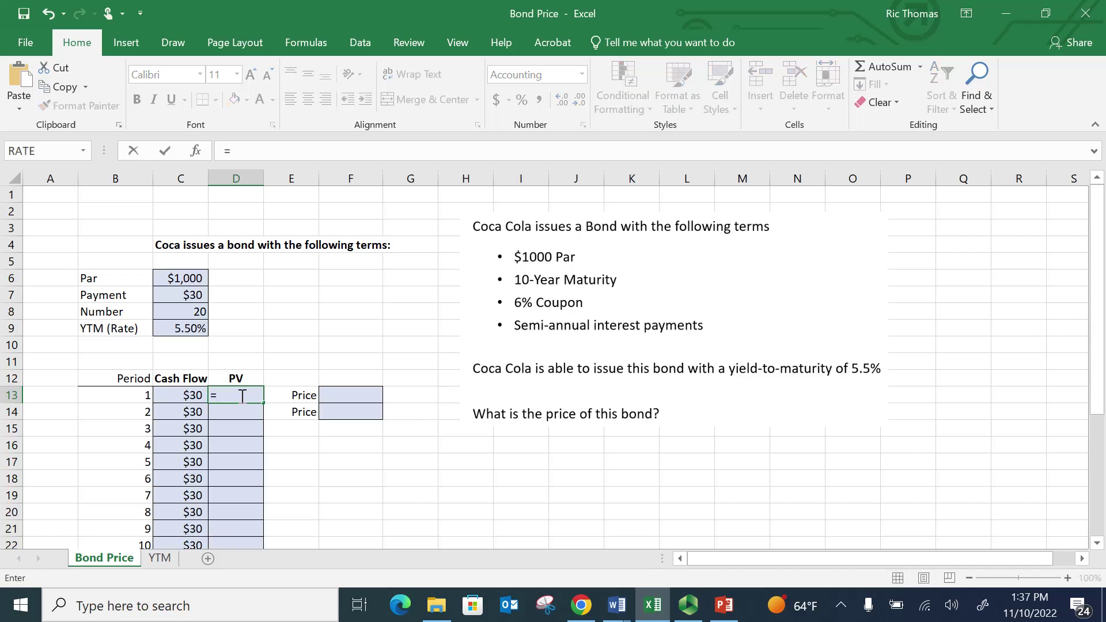
{"action": "key", "text": "Escape"}
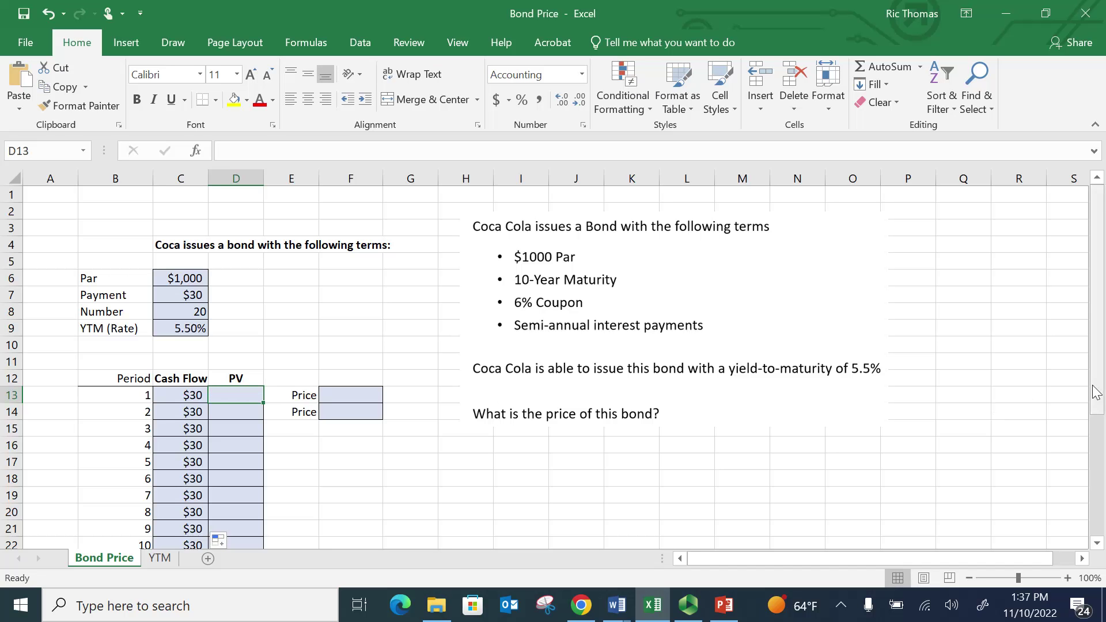
{"action": "left_click_drag", "start_coordinate": [1096, 394], "coordinate": [1065, 513]}
- Change period 20's cash flow in C32 to =$C$7+C6, giving $1,030
{"action": "left_click", "coordinate": [180, 529]}
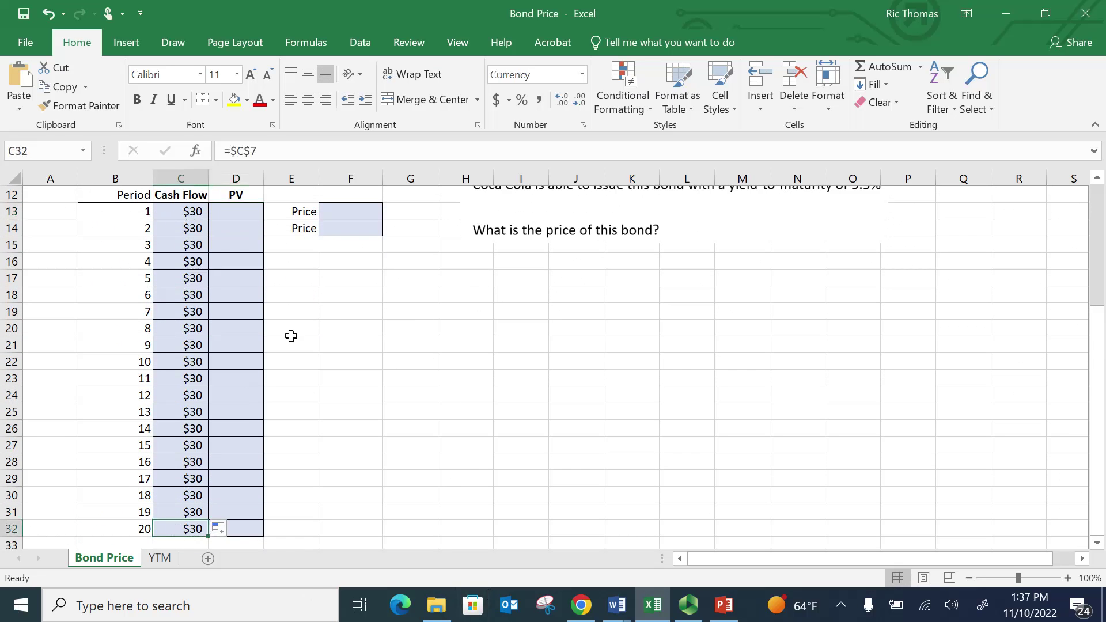
{"action": "left_click", "coordinate": [296, 153]}
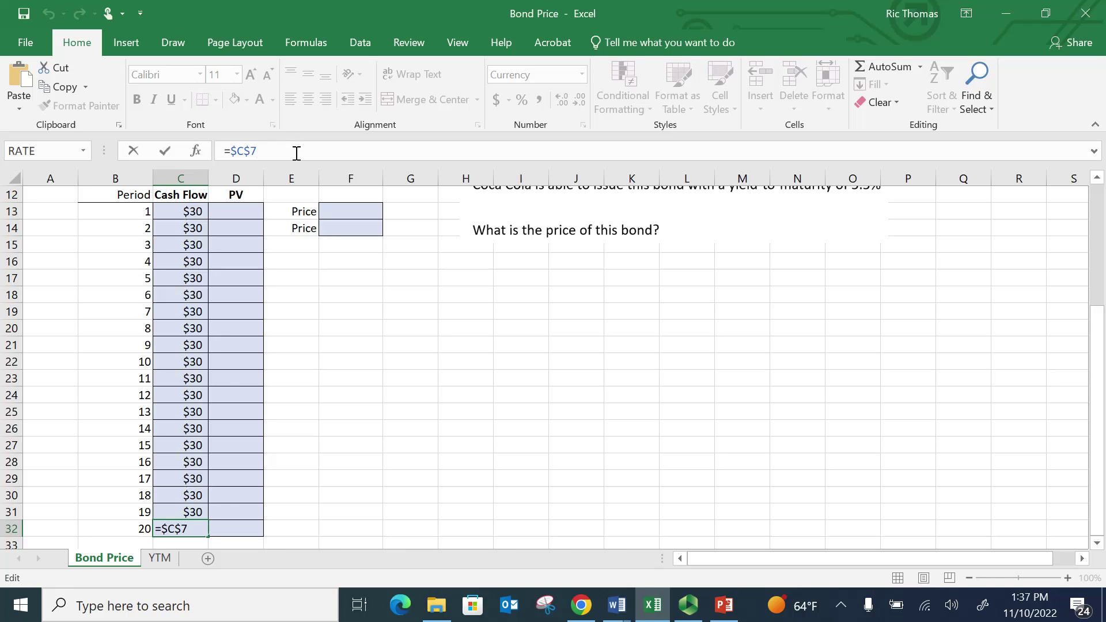
{"action": "key", "text": "F9"}
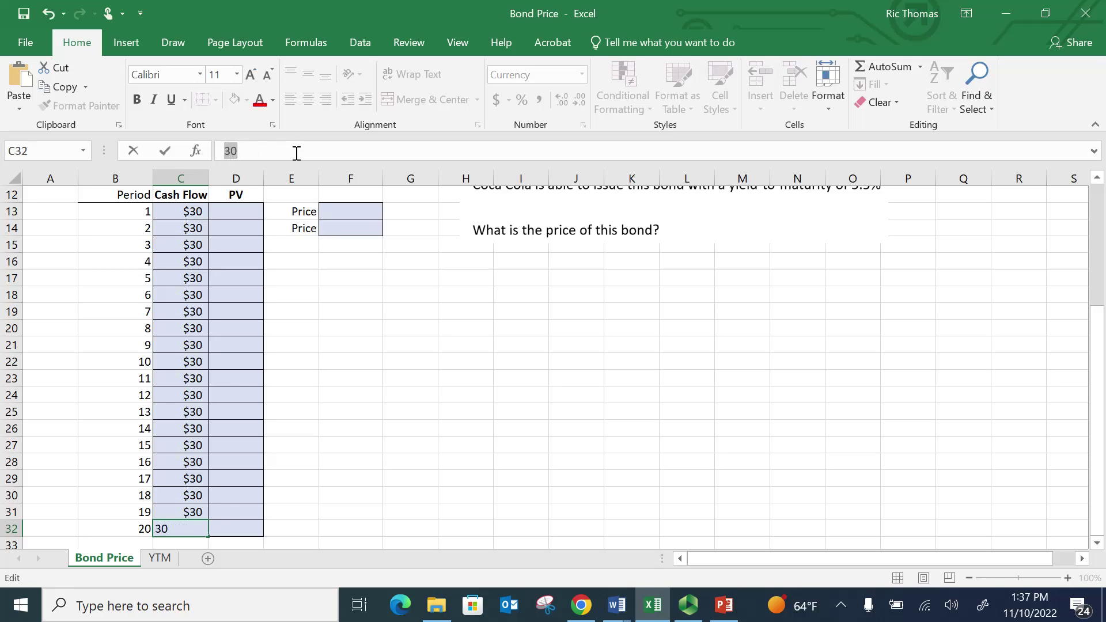
{"action": "key", "text": "ctrl+z"}
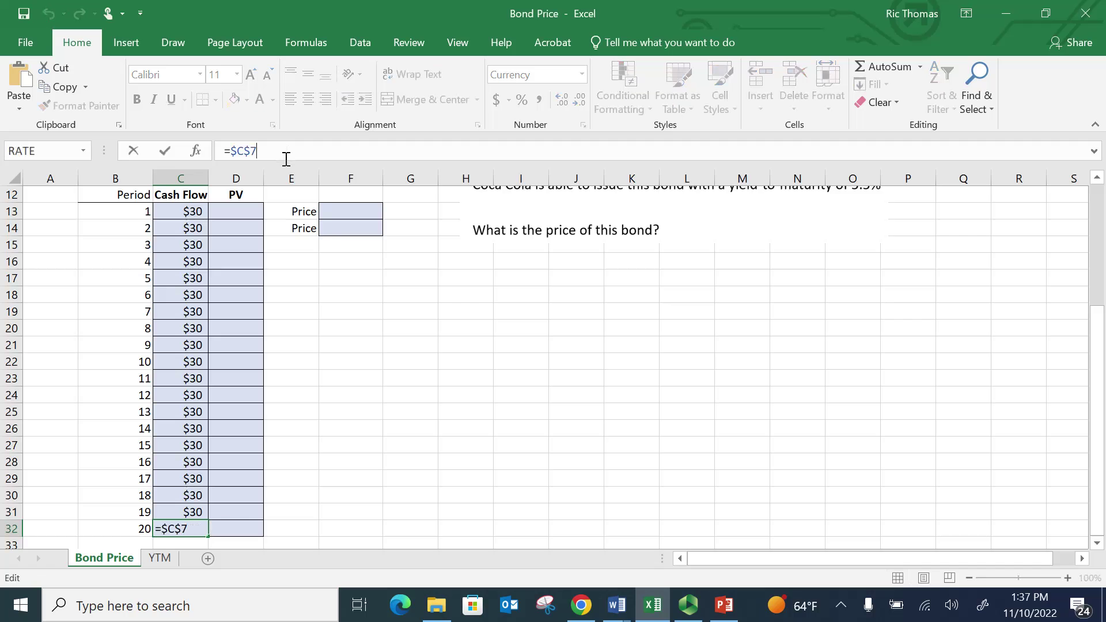
{"action": "type", "text": "+"}
{"action": "scroll", "coordinate": [1101, 208], "scroll_direction": "up", "scroll_amount": 4}
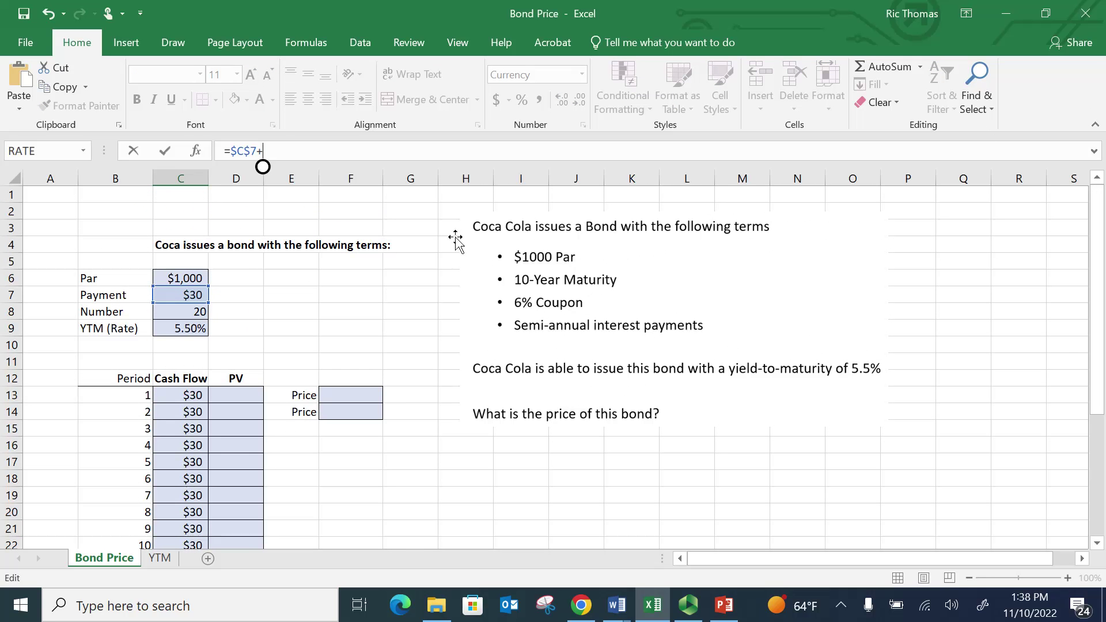
{"action": "left_click", "coordinate": [198, 277]}
{"action": "key", "text": "Return"}
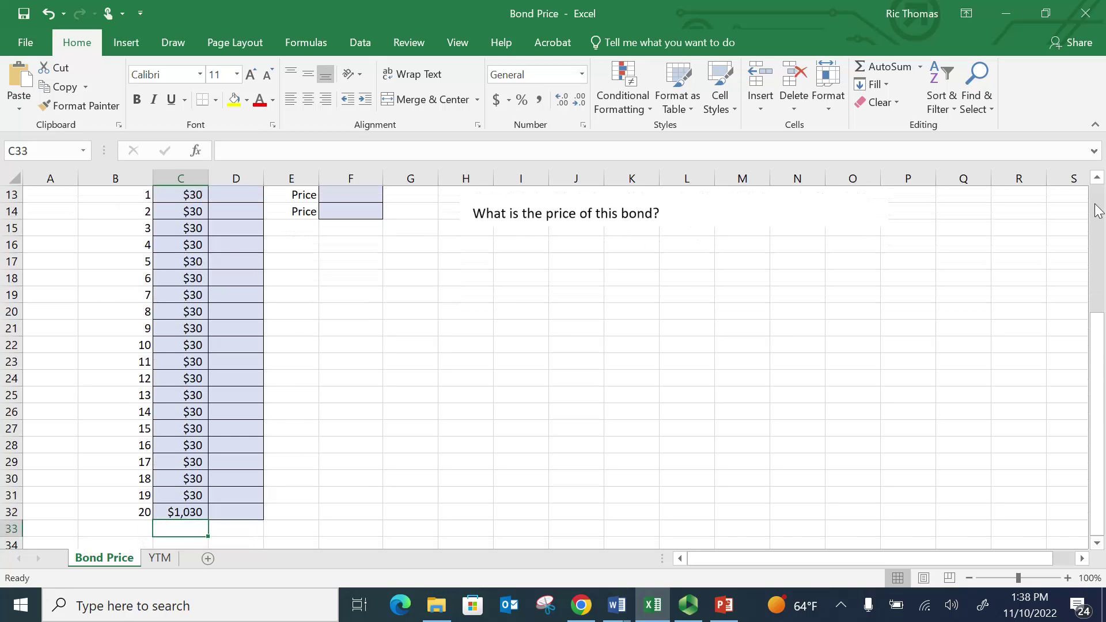
{"action": "scroll", "coordinate": [904, 215], "scroll_direction": "up", "scroll_amount": 4}
{"action": "left_click", "coordinate": [248, 394]}
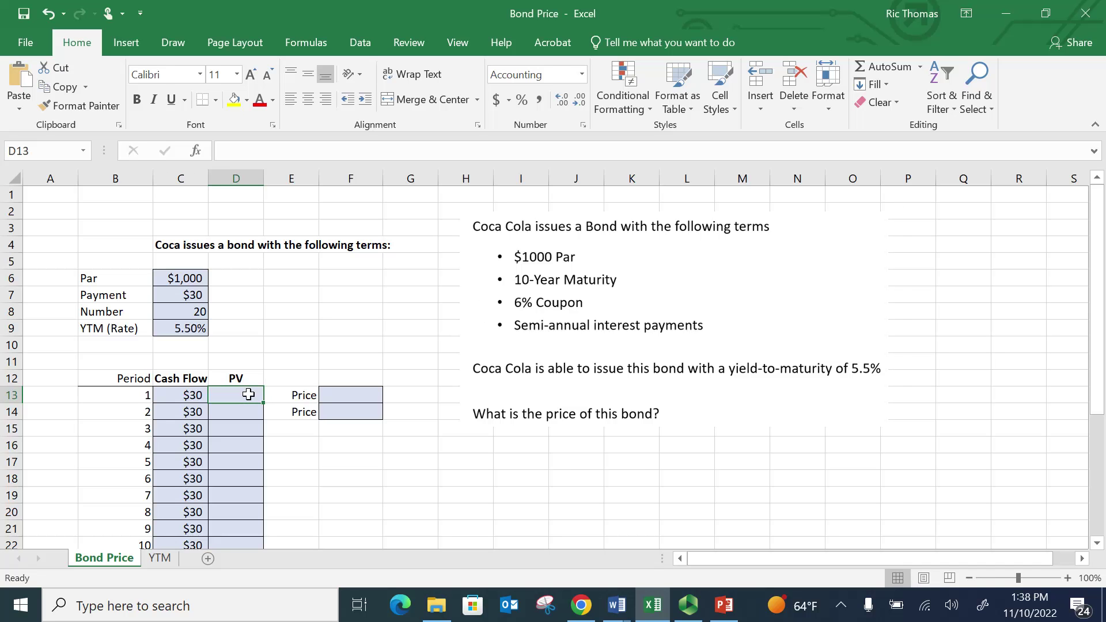
- Enter a first present-value formula in D13 dividing C13 by one plus the yield in C9
{"action": "type", "text": "="}
{"action": "left_click", "coordinate": [192, 393]}
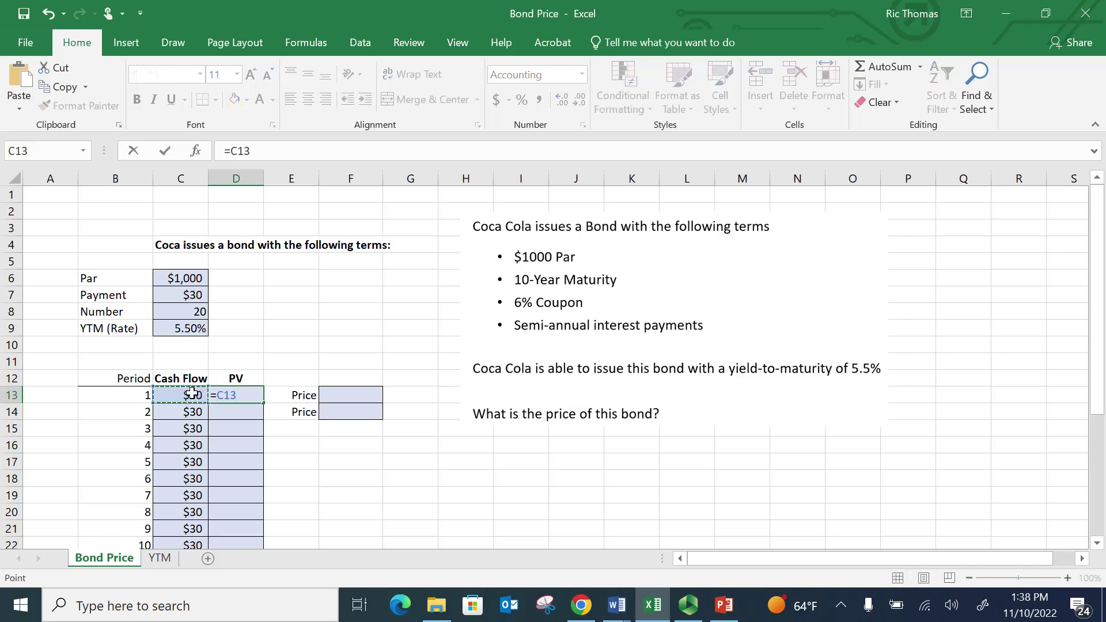
{"action": "type", "text": "/(1+"}
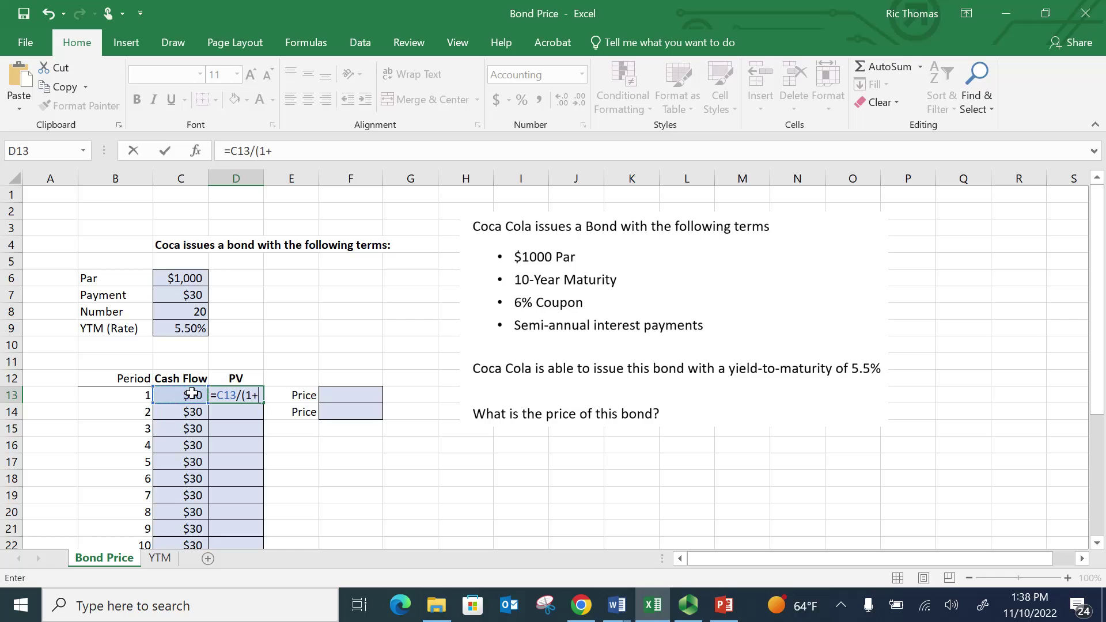
{"action": "left_click", "coordinate": [193, 329]}
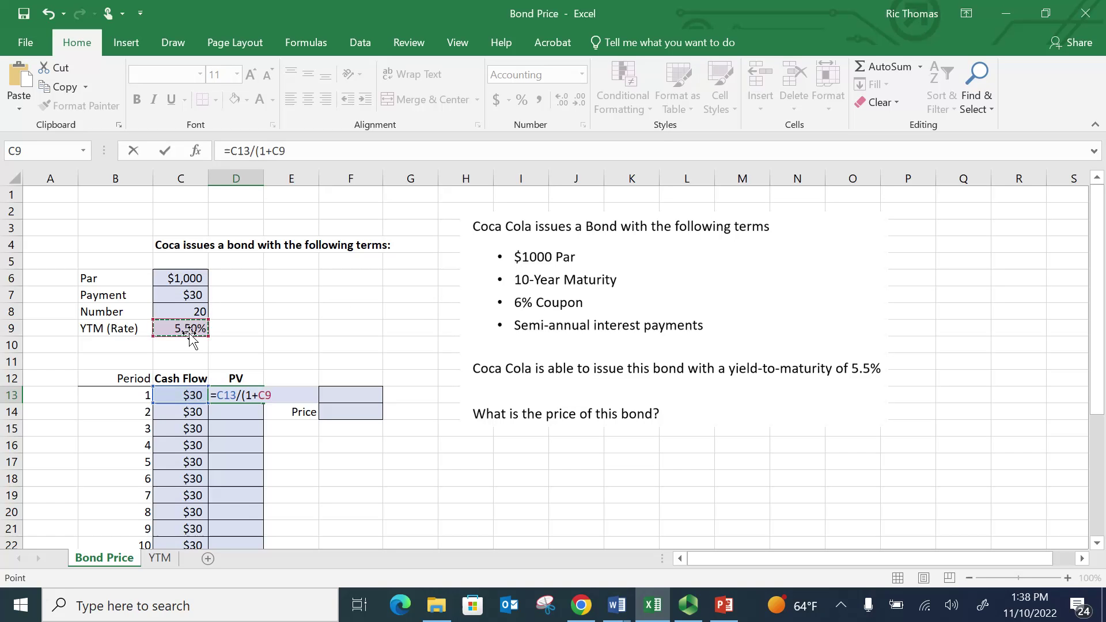
{"action": "left_click", "coordinate": [323, 157]}
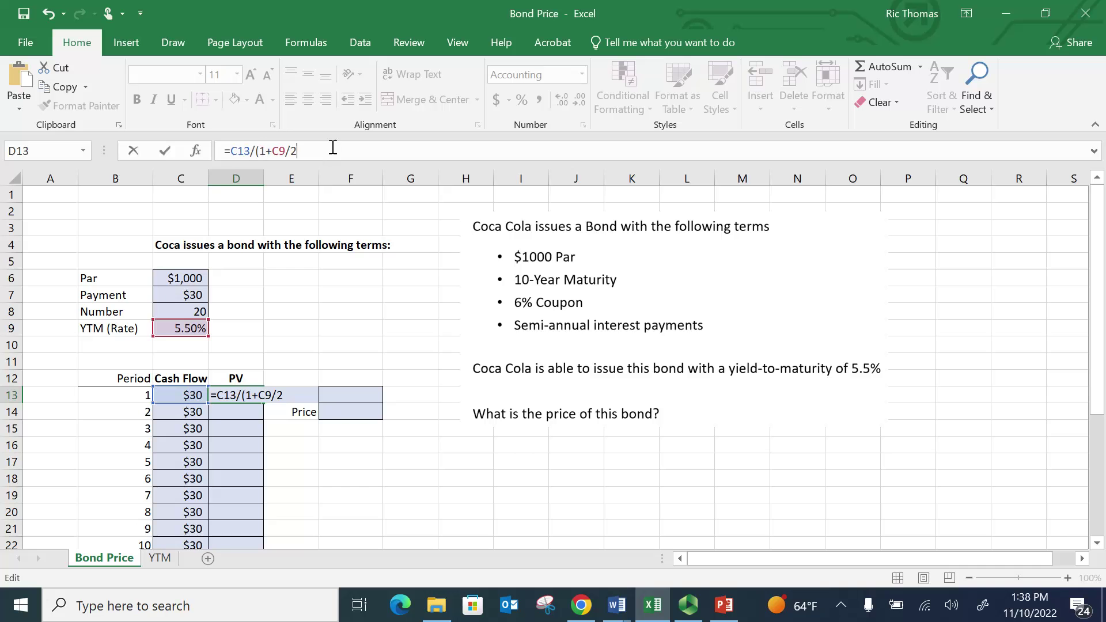
{"action": "type", "text": ")"}
{"action": "key", "text": "Return"}
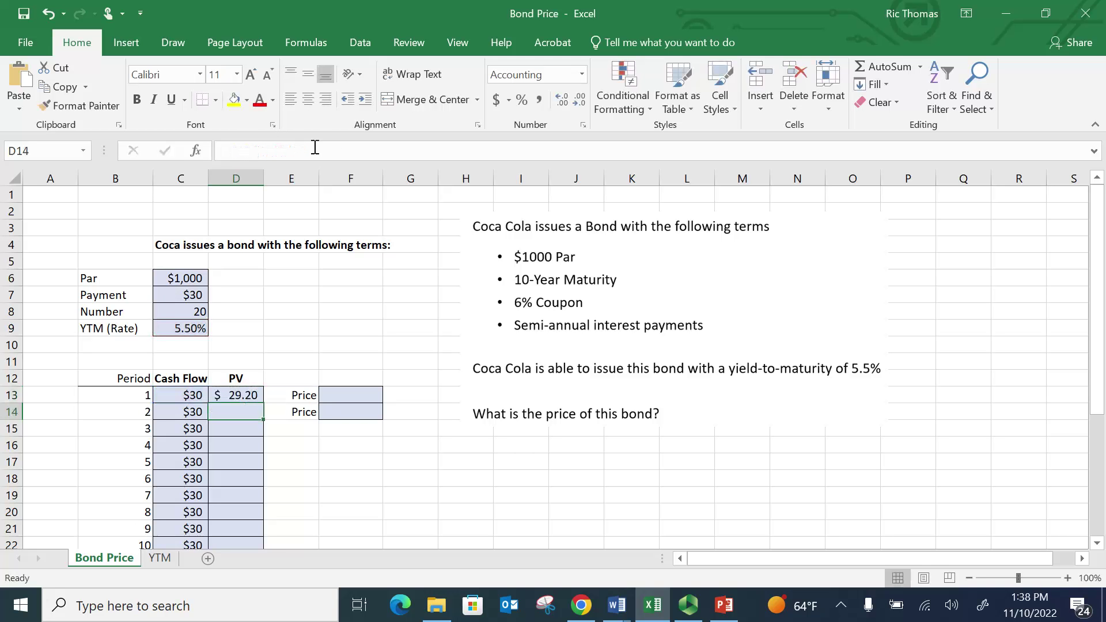
- Revise D13 to use $C$9 and raise the discount factor to period B13, giving $29.20
{"action": "left_click", "coordinate": [239, 395]}
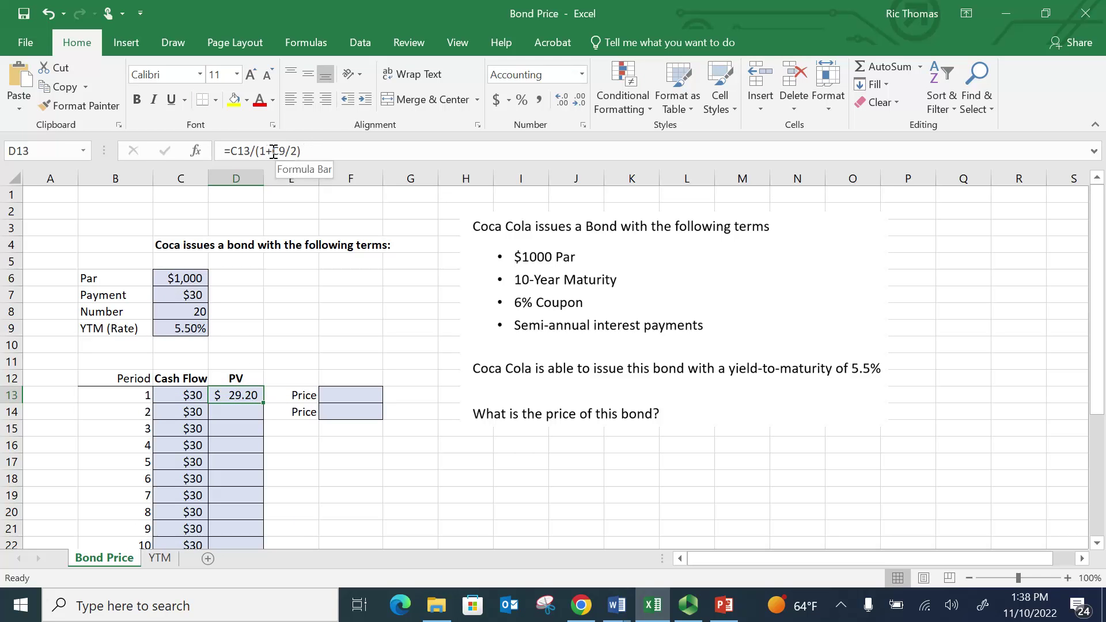
{"action": "left_click_drag", "start_coordinate": [274, 150], "coordinate": [285, 151]}
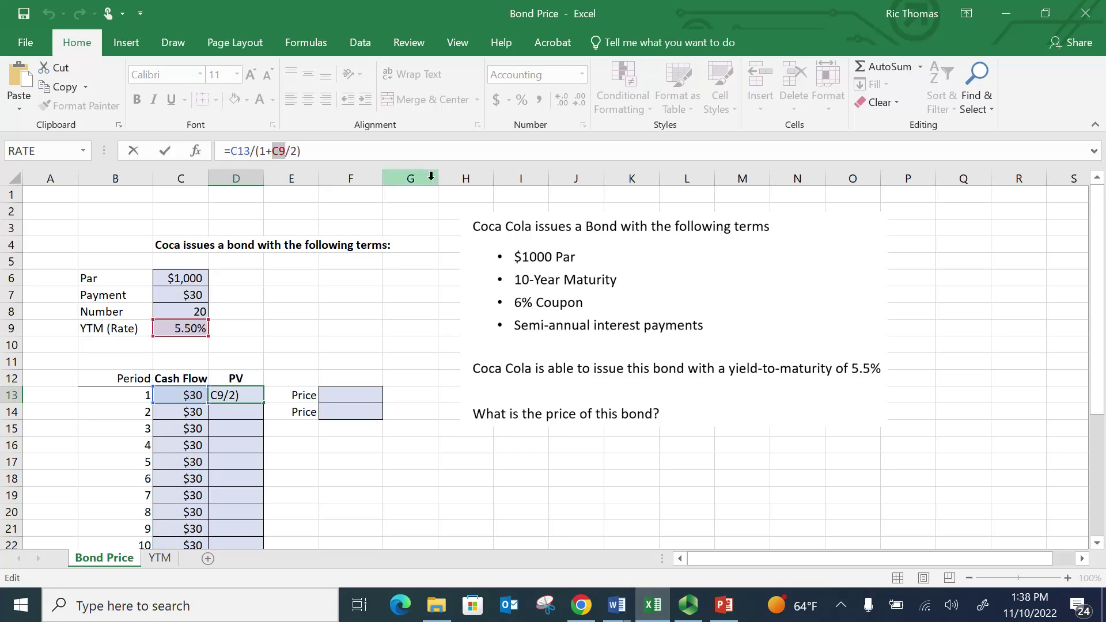
{"action": "key", "text": "F4"}
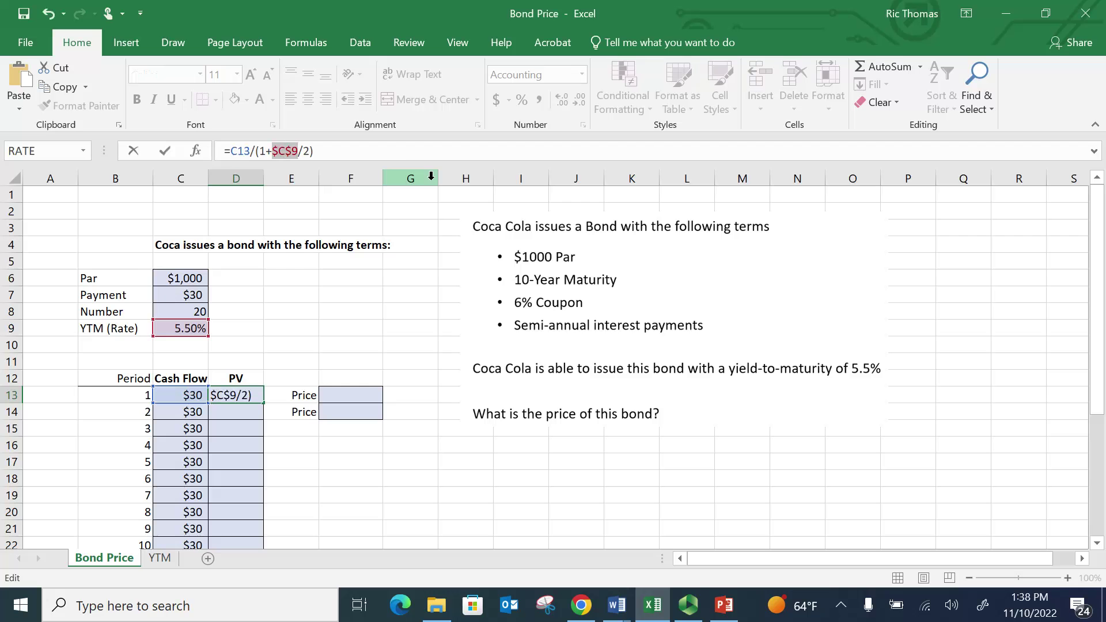
{"action": "left_click", "coordinate": [364, 153]}
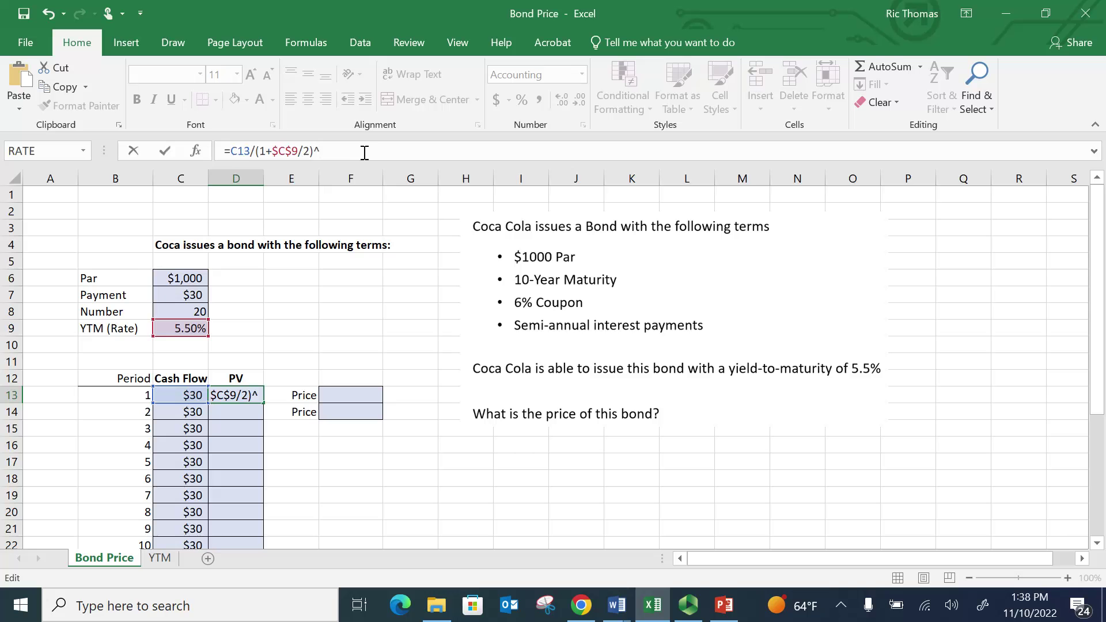
{"action": "left_click", "coordinate": [139, 396]}
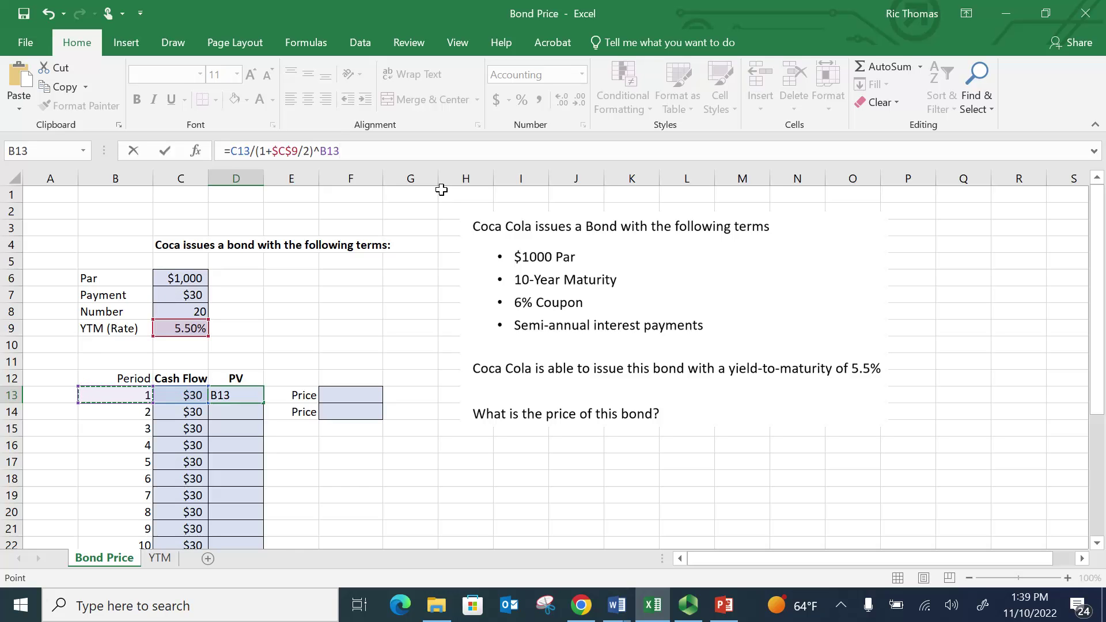
{"action": "key", "text": "Return"}
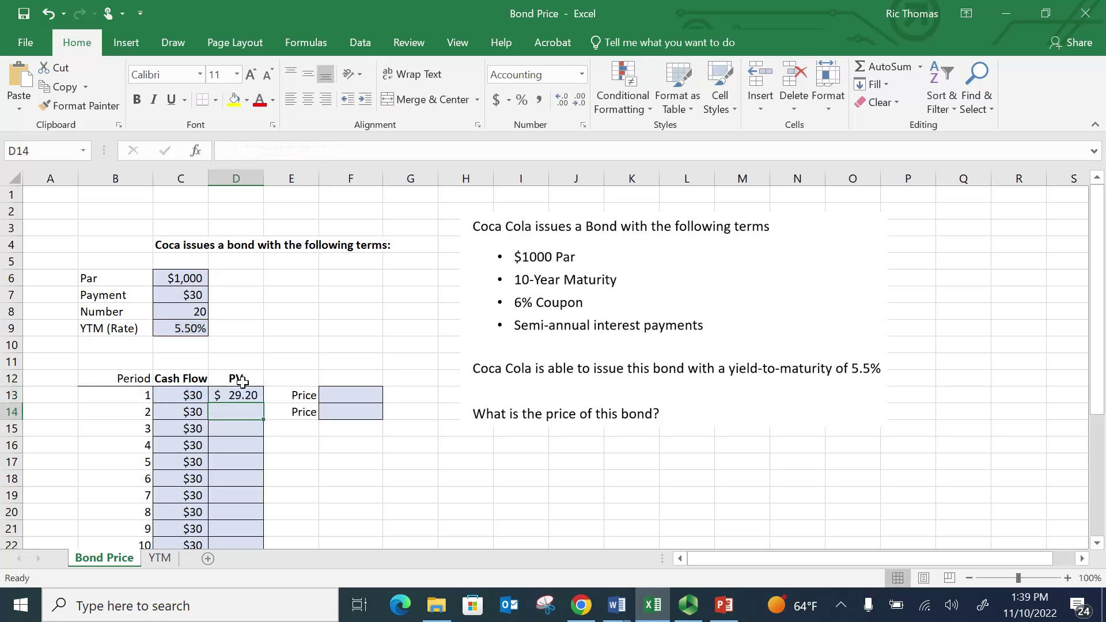
{"action": "left_click", "coordinate": [241, 395]}
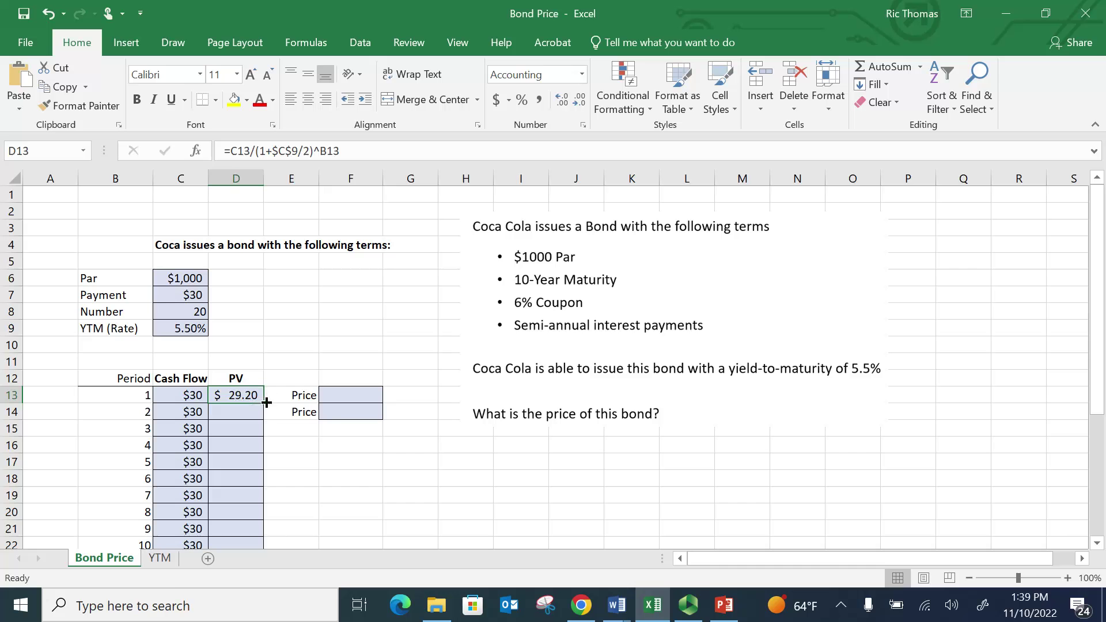
- Fill D13's present-value formula down column D for all 20 periods
{"action": "double_click", "coordinate": [264, 403]}
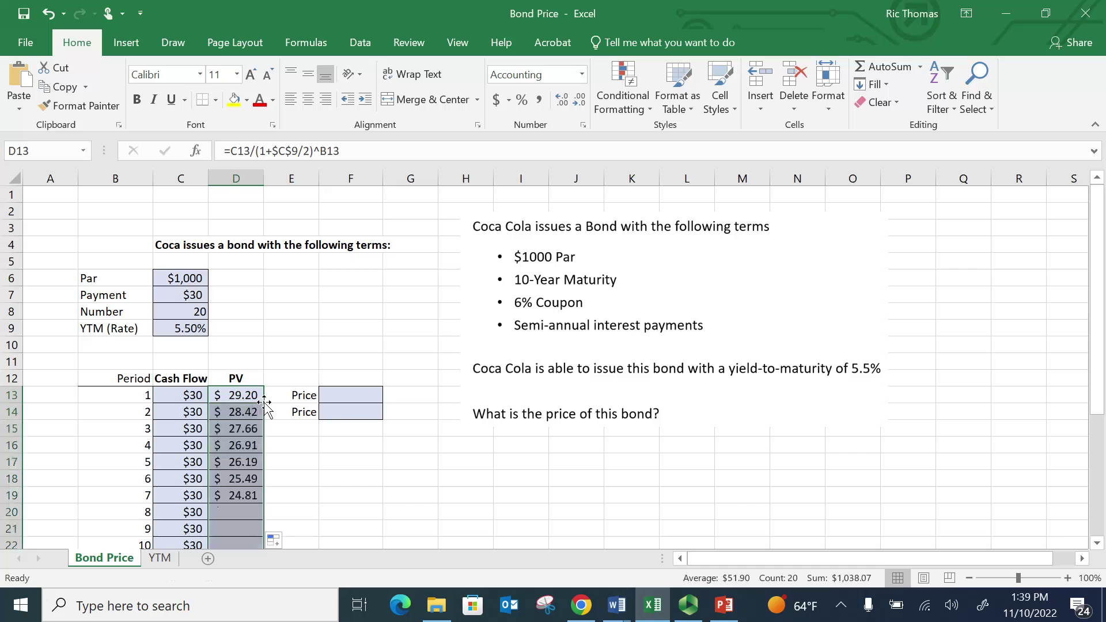
{"action": "left_click", "coordinate": [233, 413]}
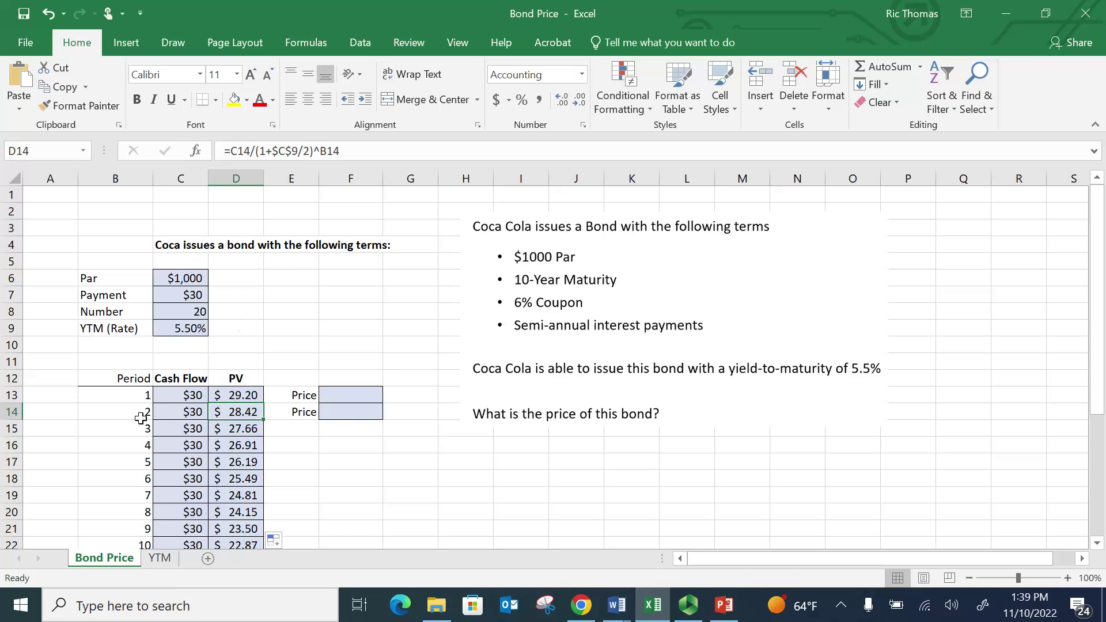
{"action": "left_click", "coordinate": [226, 432]}
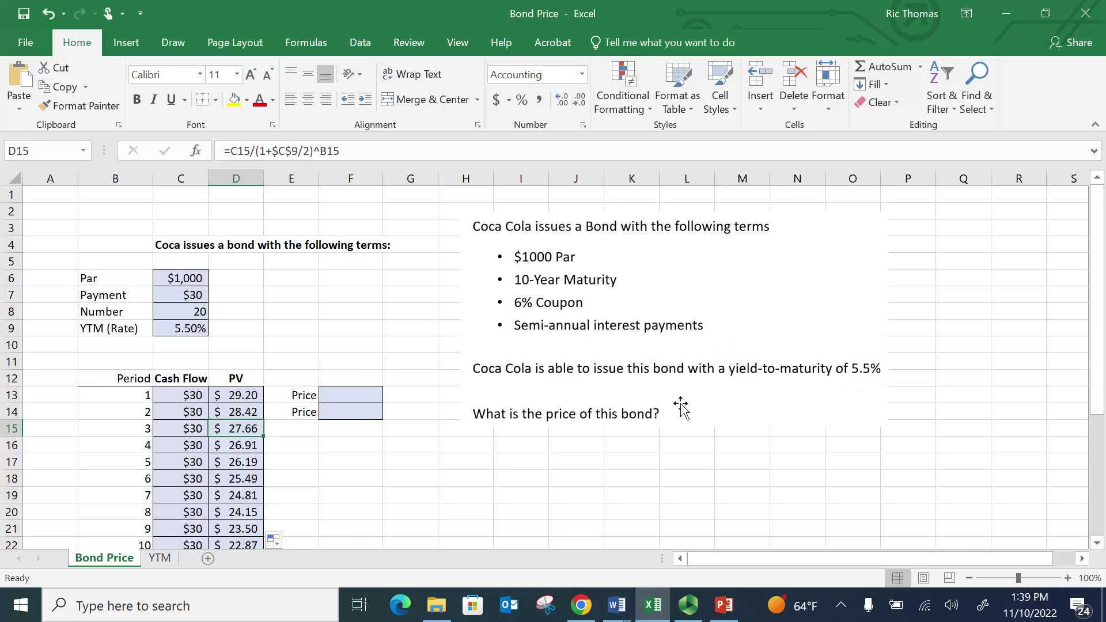
- Enter =SUM(D13:D32) in F13 to get the $1,038.07 bond price
{"action": "left_click", "coordinate": [364, 395]}
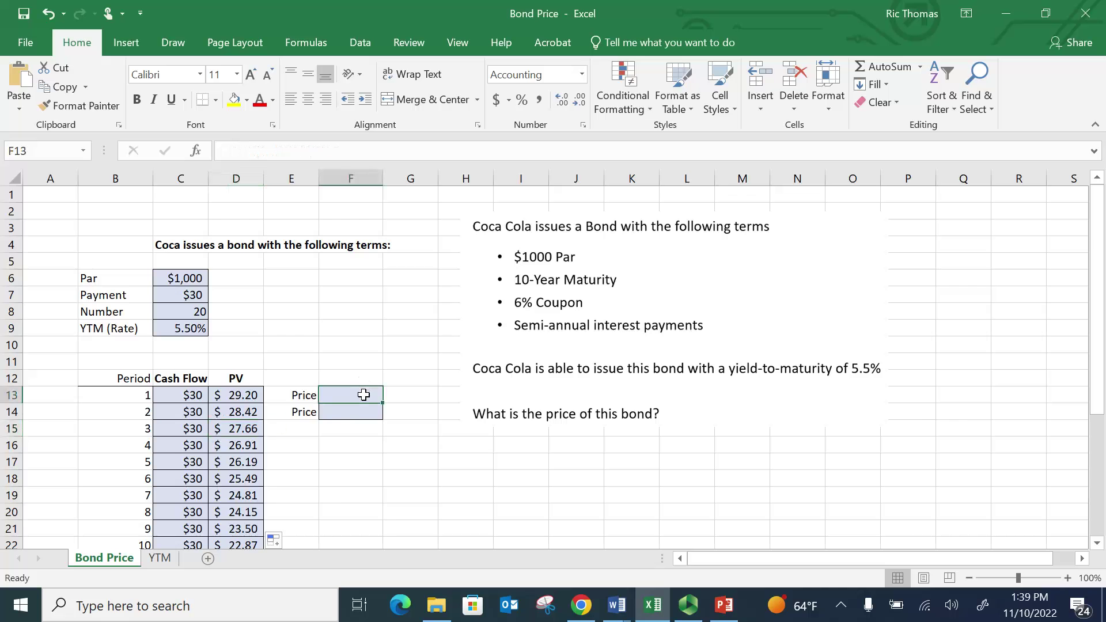
{"action": "type", "text": "=sum("}
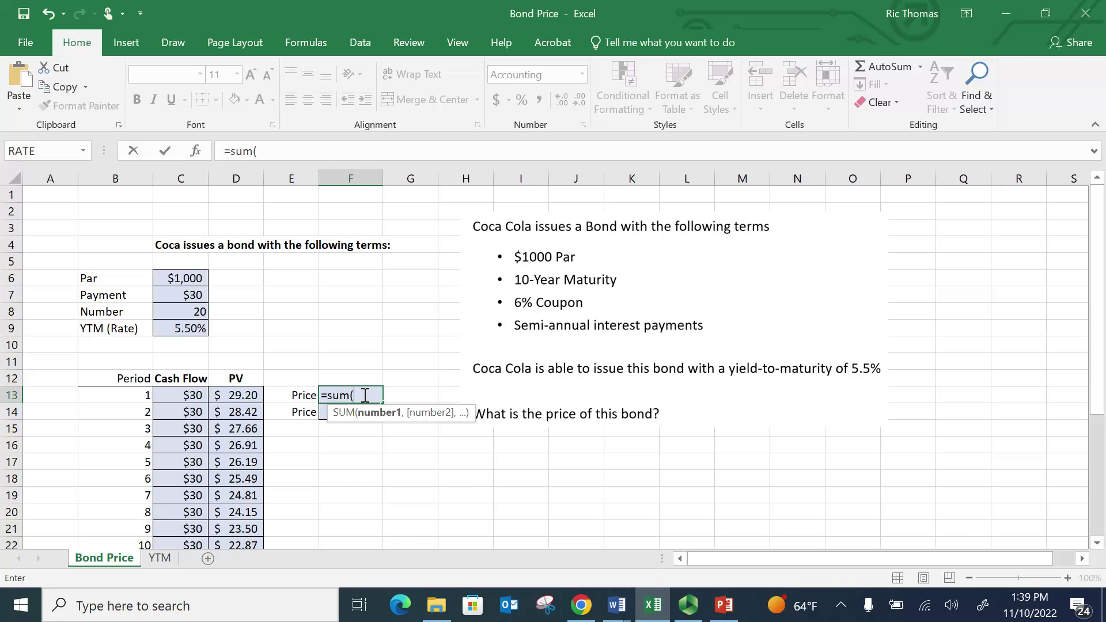
{"action": "left_click", "coordinate": [249, 395]}
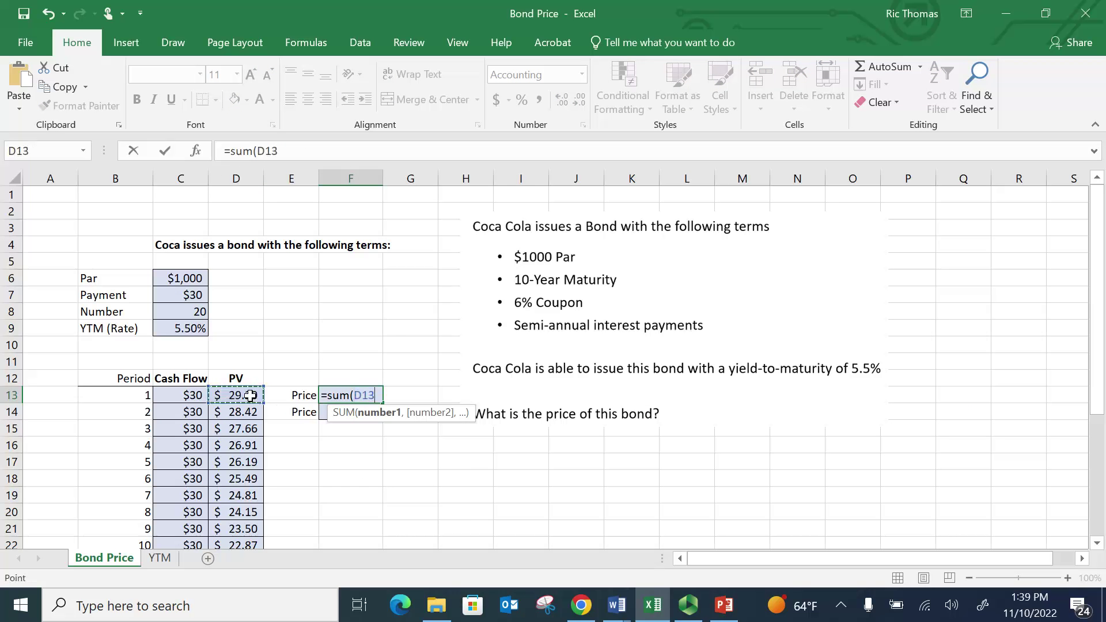
{"action": "left_click_drag", "start_coordinate": [250, 396], "coordinate": [236, 528]}
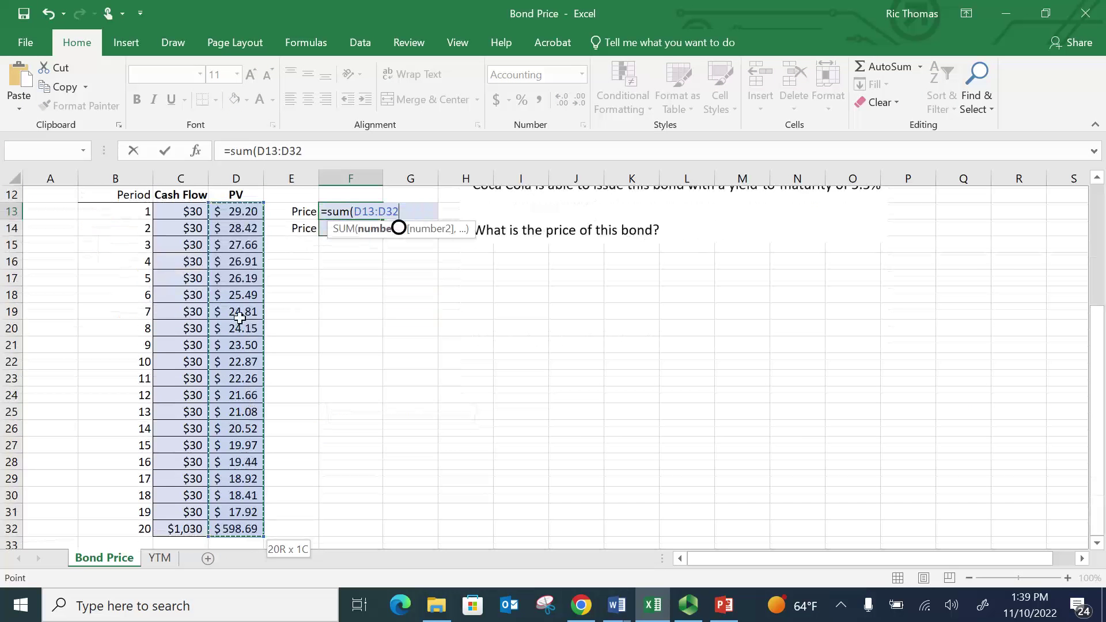
{"action": "left_click", "coordinate": [326, 151]}
{"action": "type", "text": ")"}
{"action": "key", "text": "Return"}
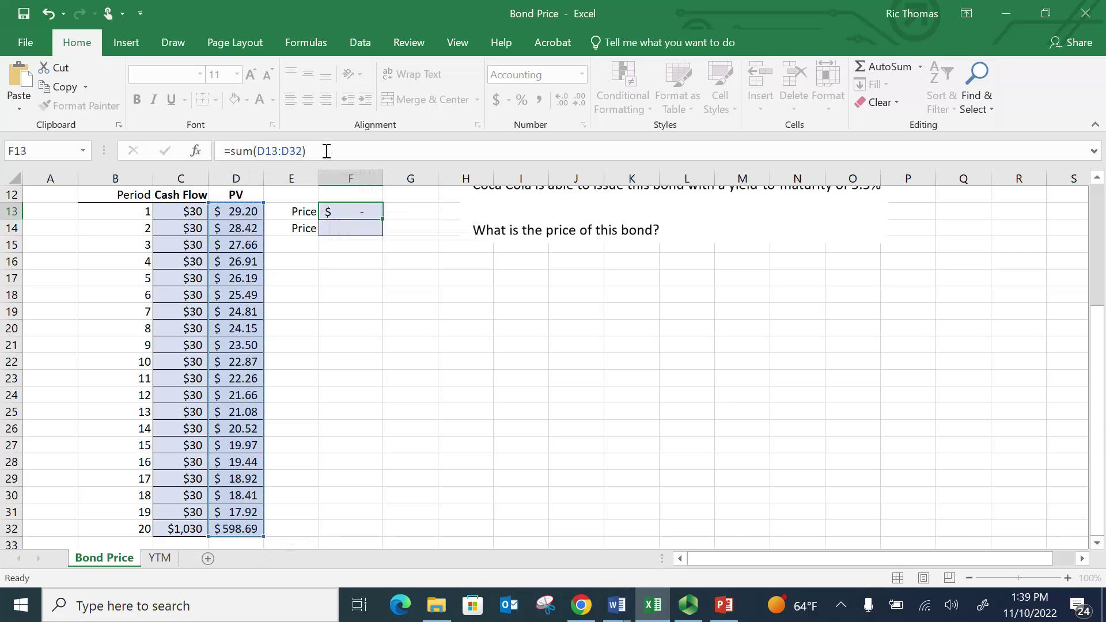
{"action": "left_click_drag", "start_coordinate": [1100, 347], "coordinate": [1104, 260]}
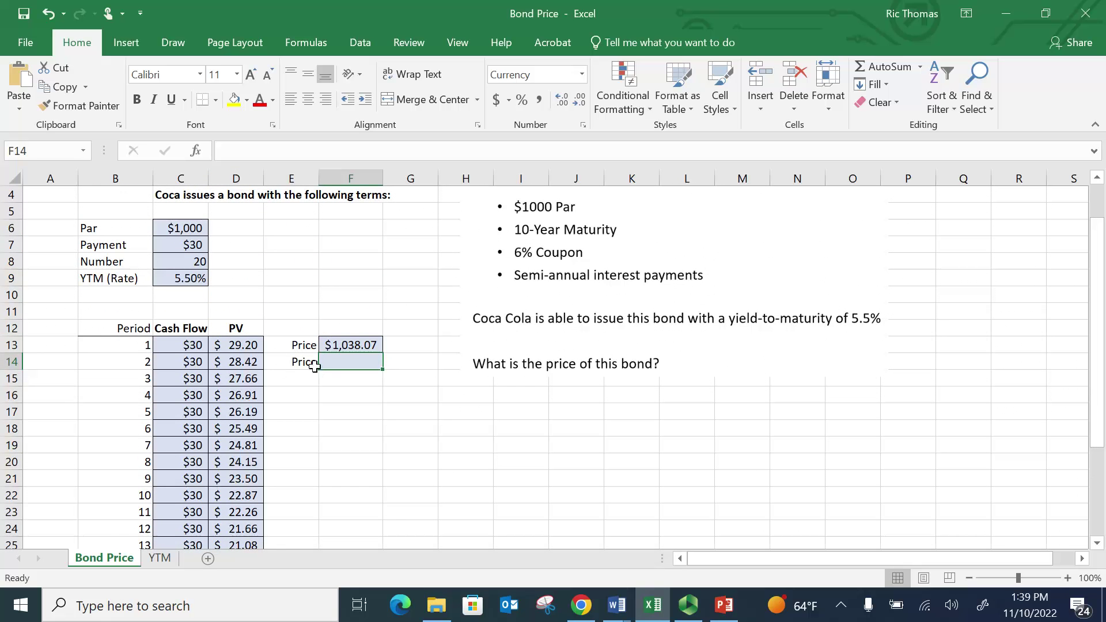
{"action": "left_click", "coordinate": [194, 222]}
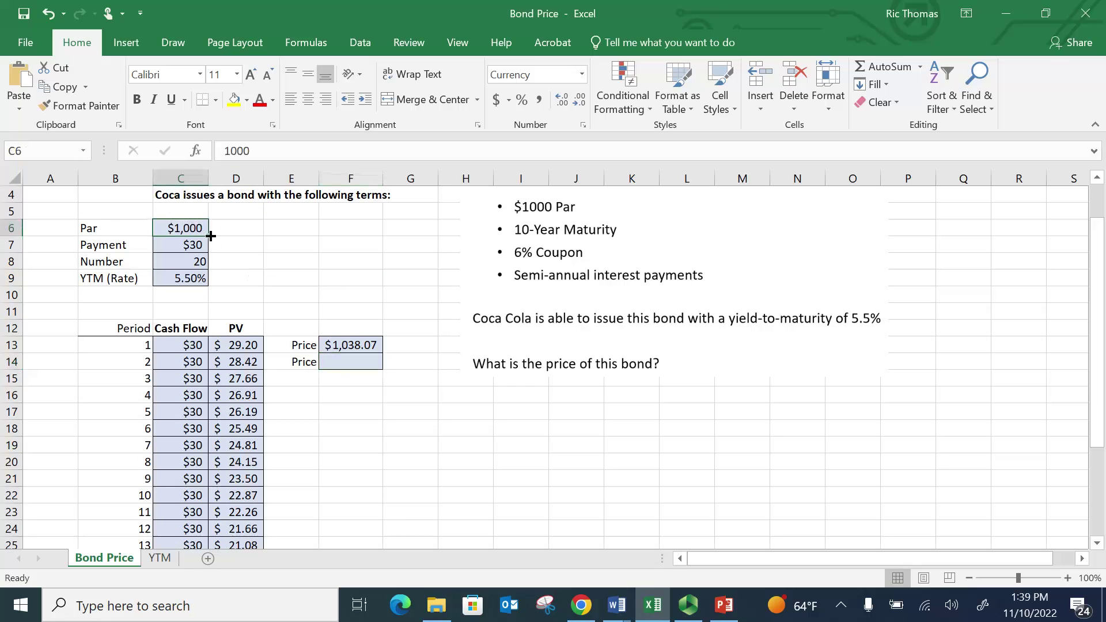
{"action": "left_click", "coordinate": [335, 345]}
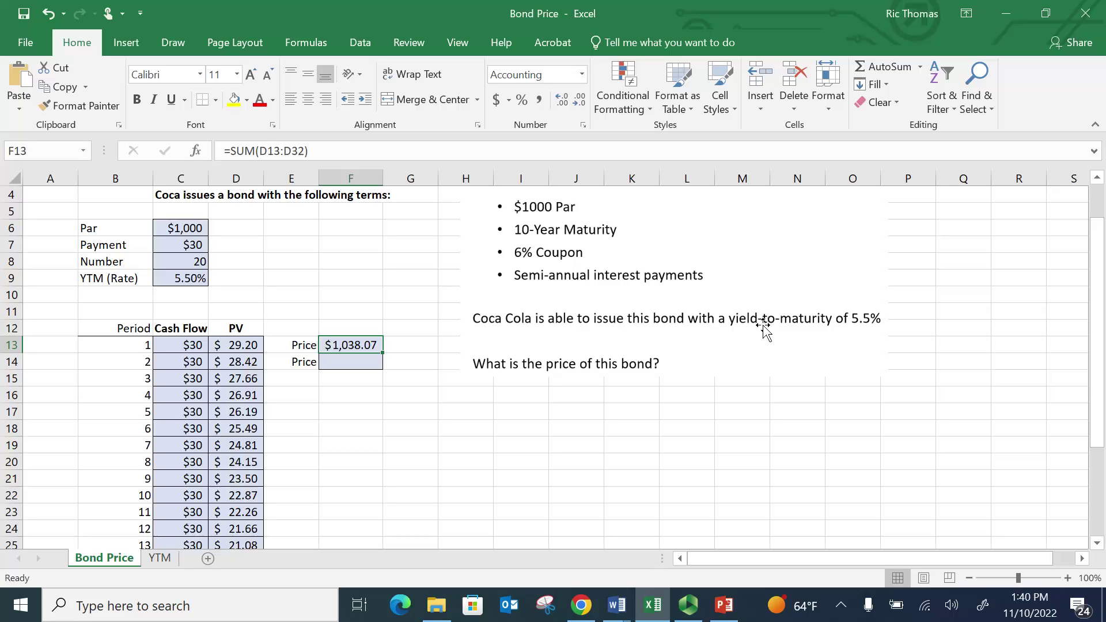
- With F14 selected, search More Functions for present value and choose PV
{"action": "left_click", "coordinate": [335, 364]}
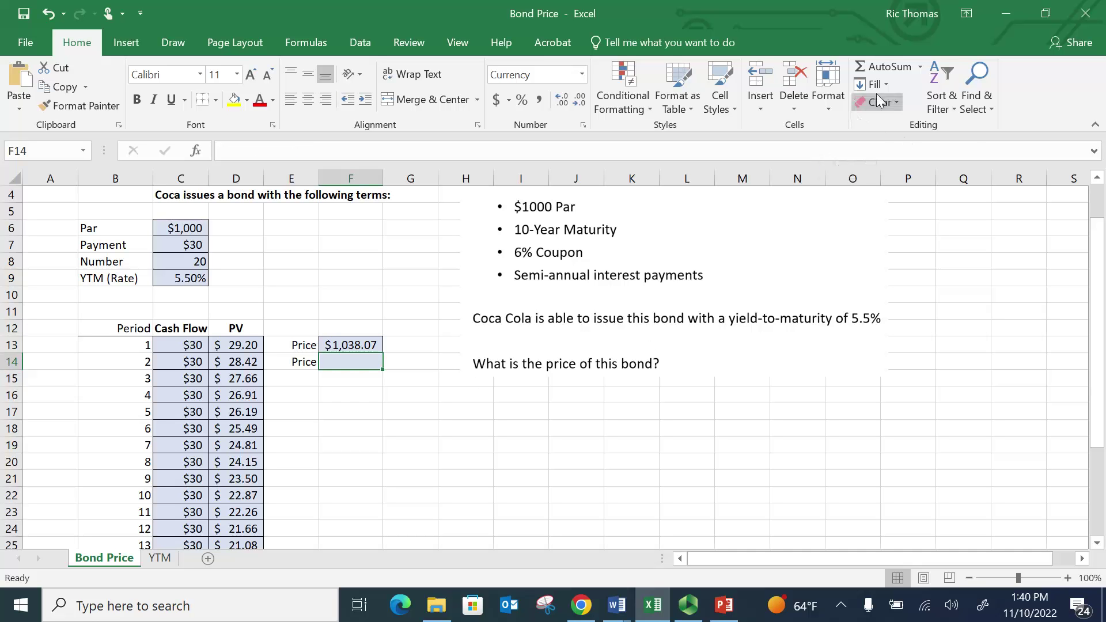
{"action": "left_click", "coordinate": [920, 68]}
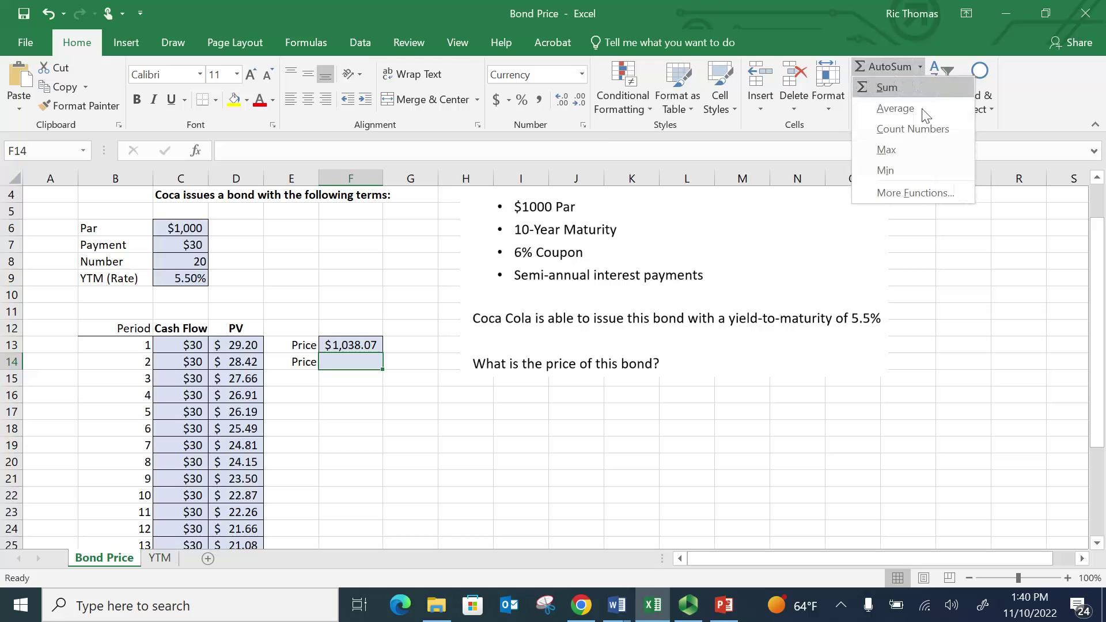
{"action": "left_click", "coordinate": [913, 190]}
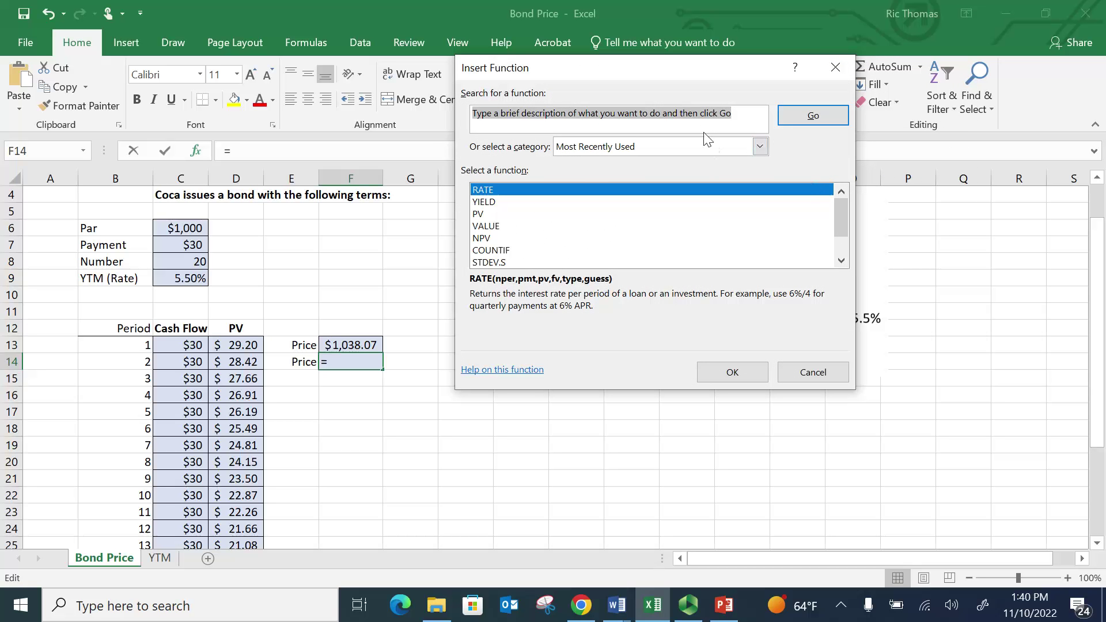
{"action": "type", "text": "present value"}
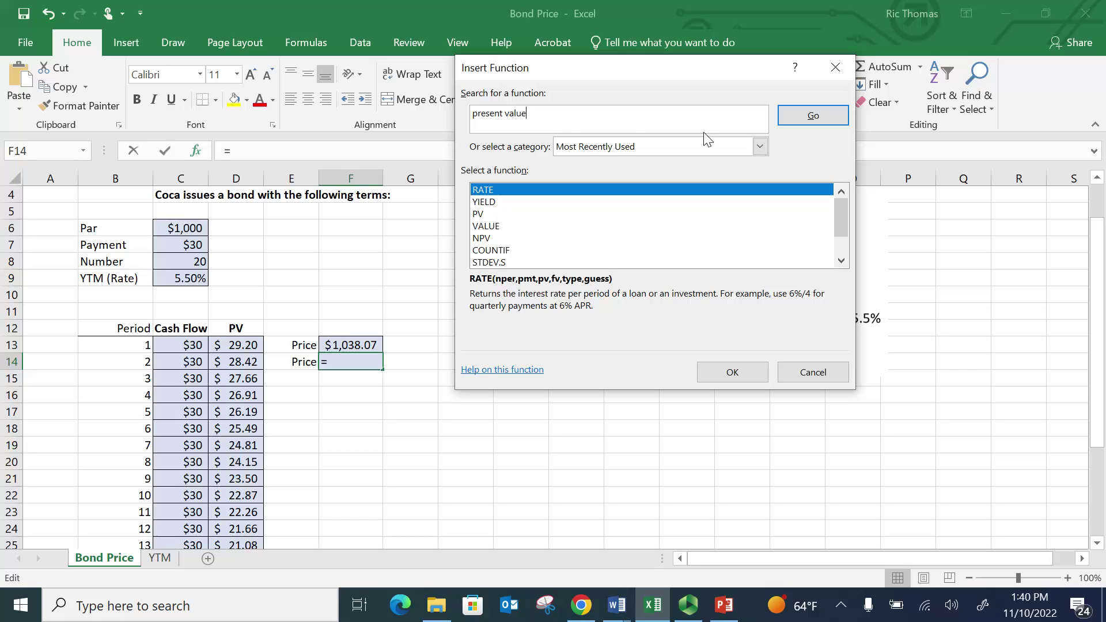
{"action": "key", "text": "Return"}
{"action": "left_click", "coordinate": [516, 217]}
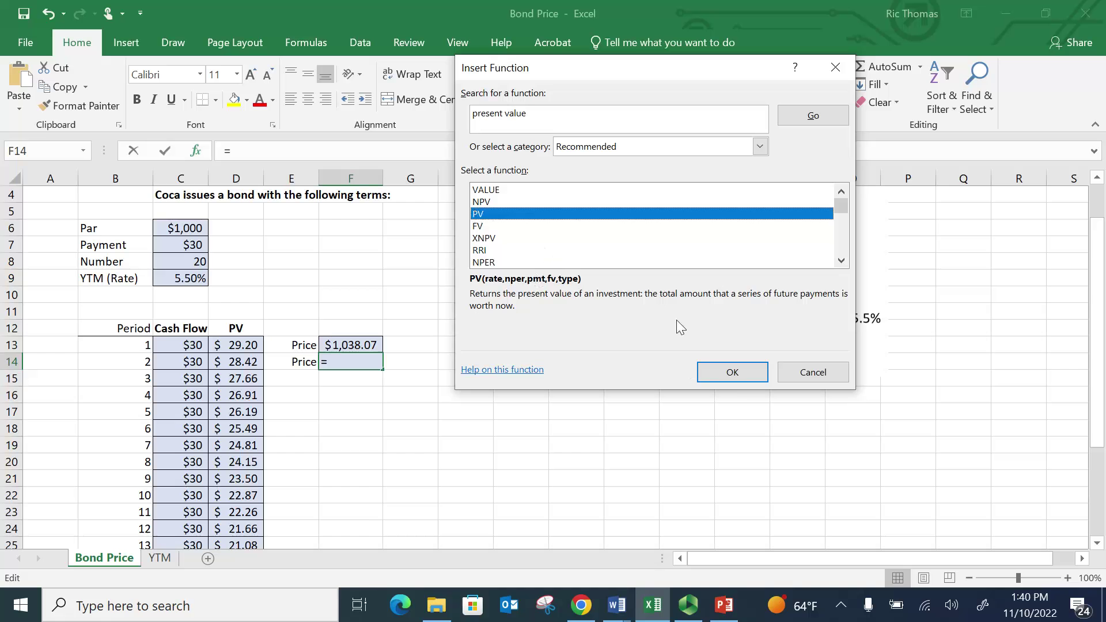
- Set PV's Rate to C9/2, Nper to C8, Pmt to C7 and Fv to C6, returning ($1,038.07)
{"action": "left_click", "coordinate": [733, 372]}
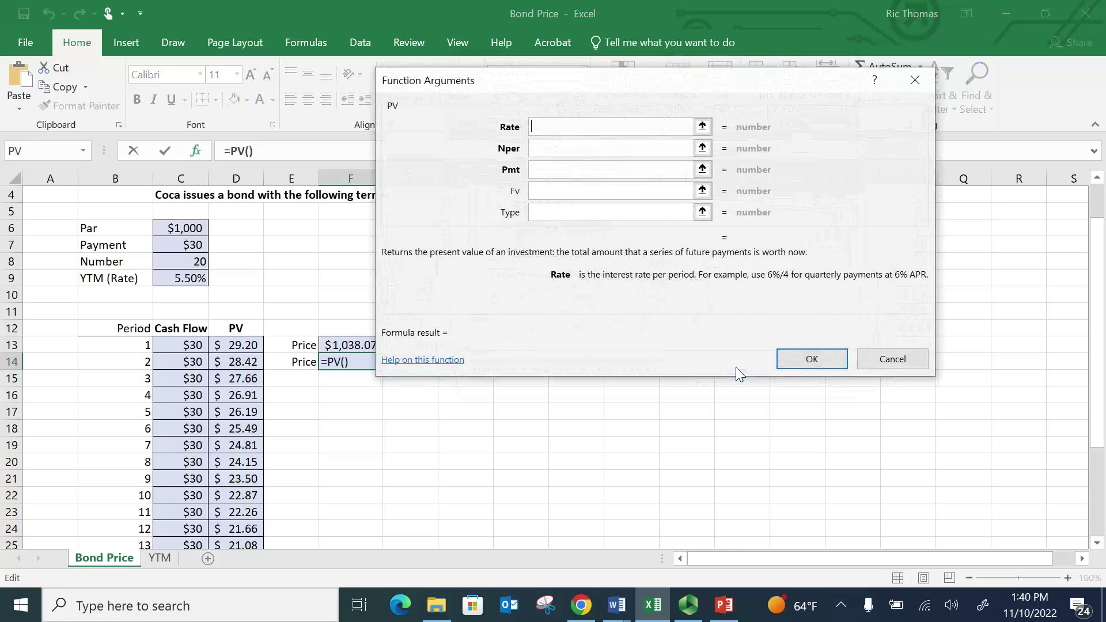
{"action": "left_click_drag", "start_coordinate": [762, 82], "coordinate": [839, 121]}
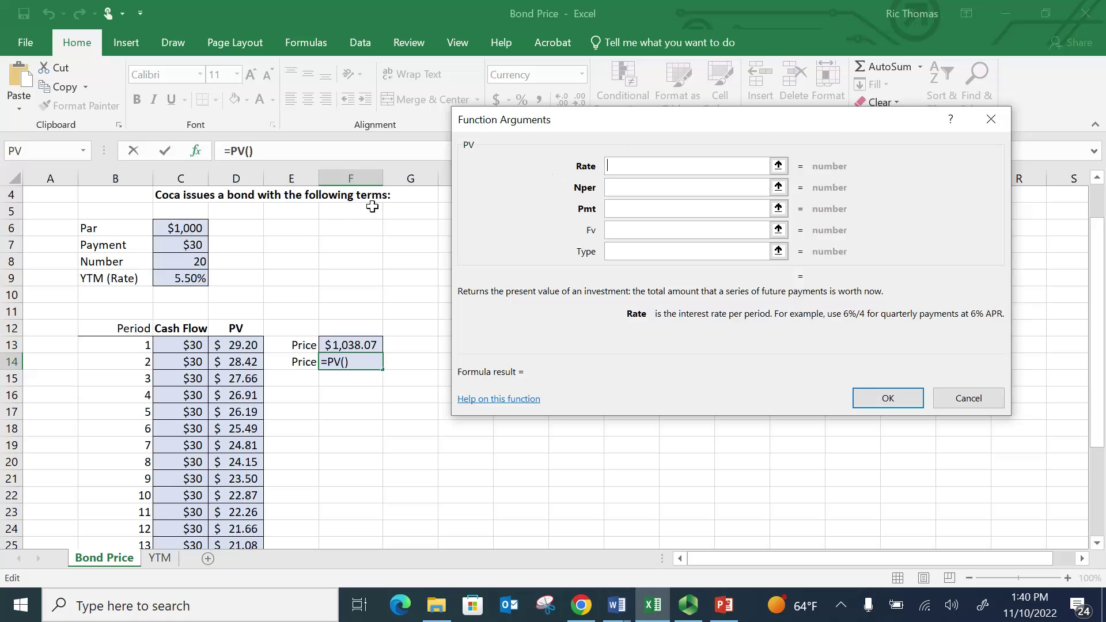
{"action": "left_click", "coordinate": [193, 278]}
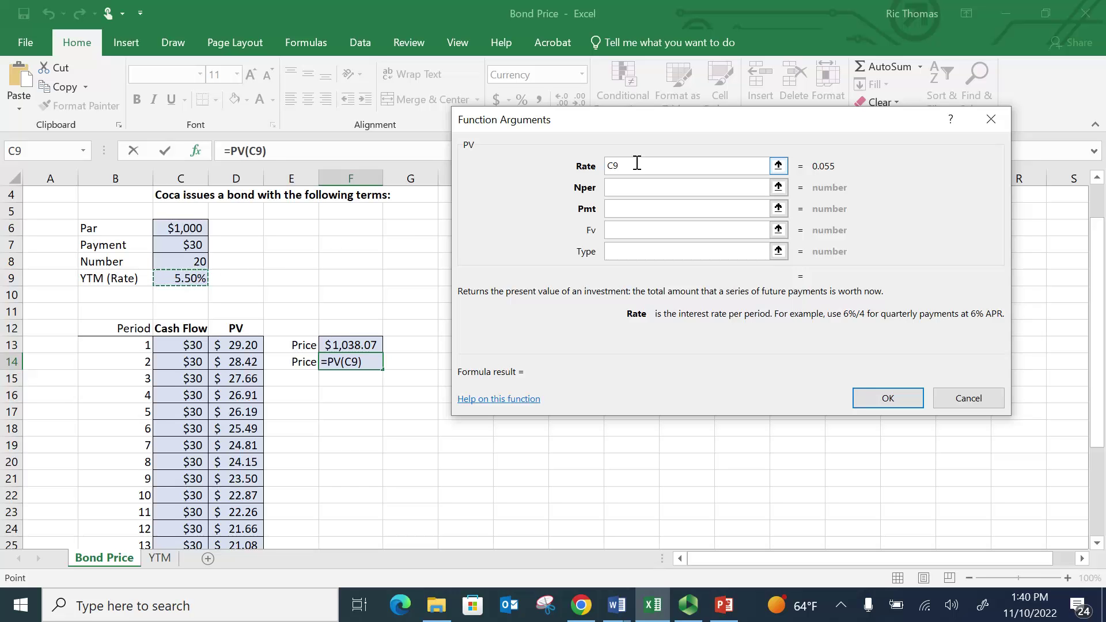
{"action": "type", "text": "/2"}
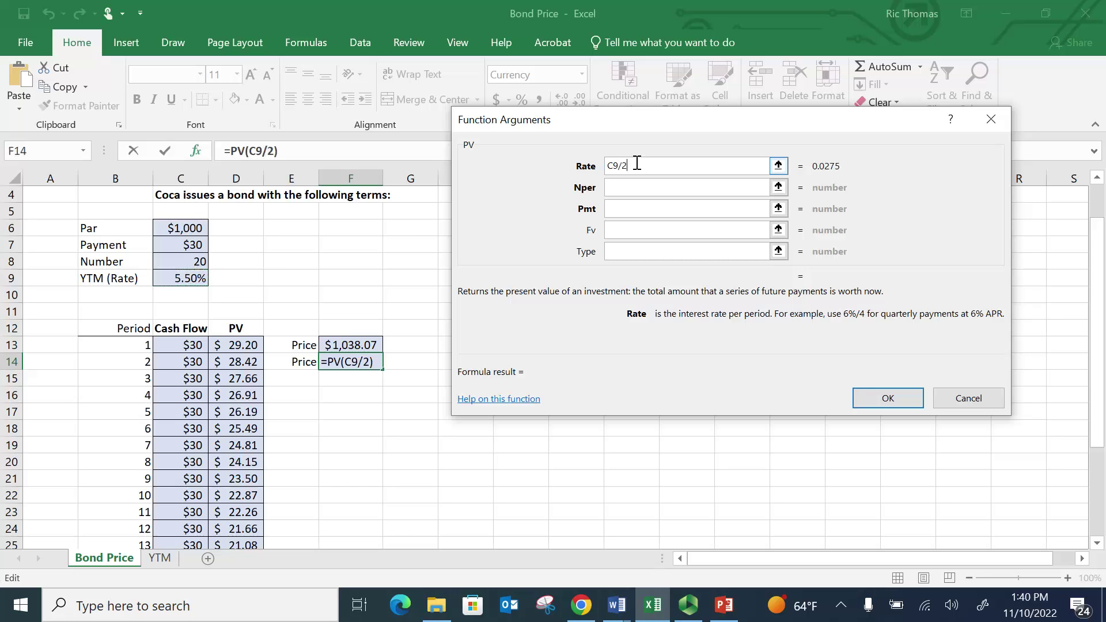
{"action": "left_click", "coordinate": [615, 186]}
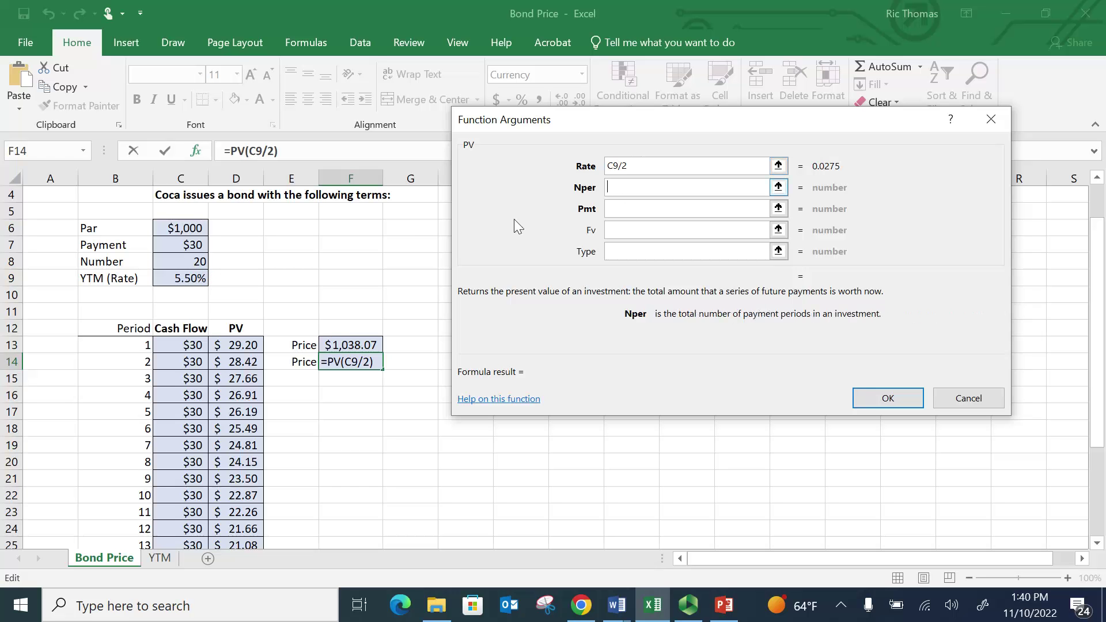
{"action": "left_click", "coordinate": [199, 260]}
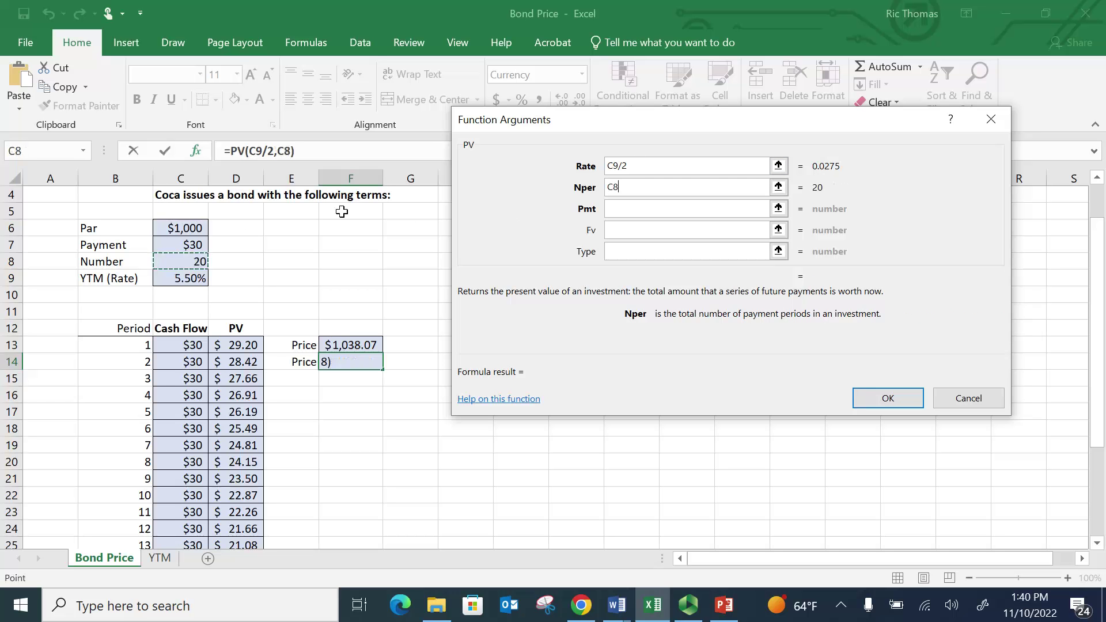
{"action": "left_click", "coordinate": [628, 209]}
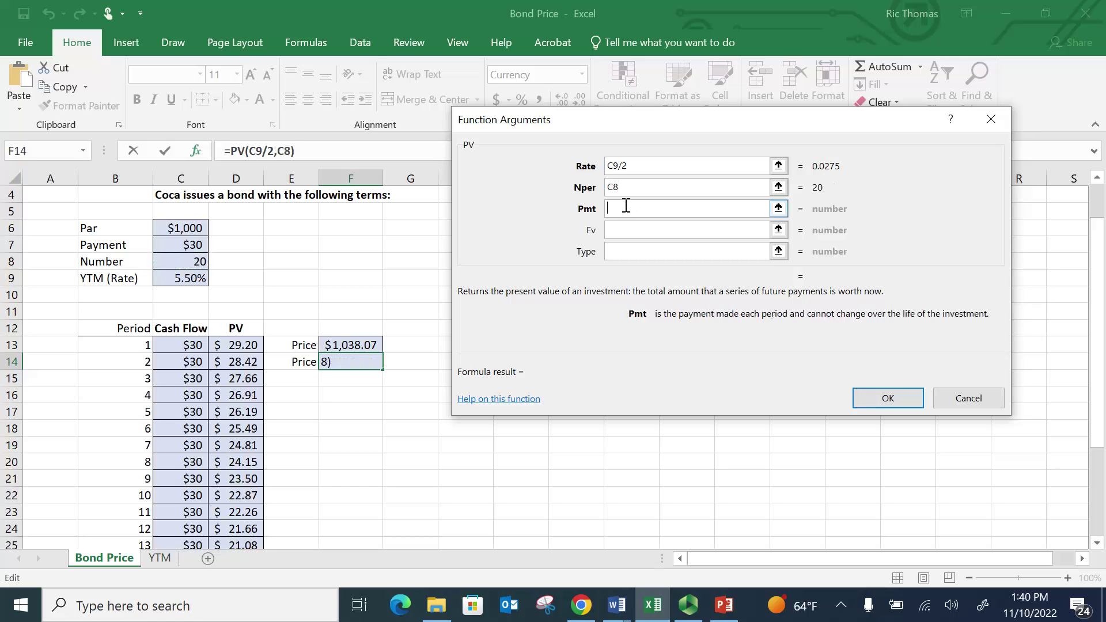
{"action": "left_click", "coordinate": [199, 244]}
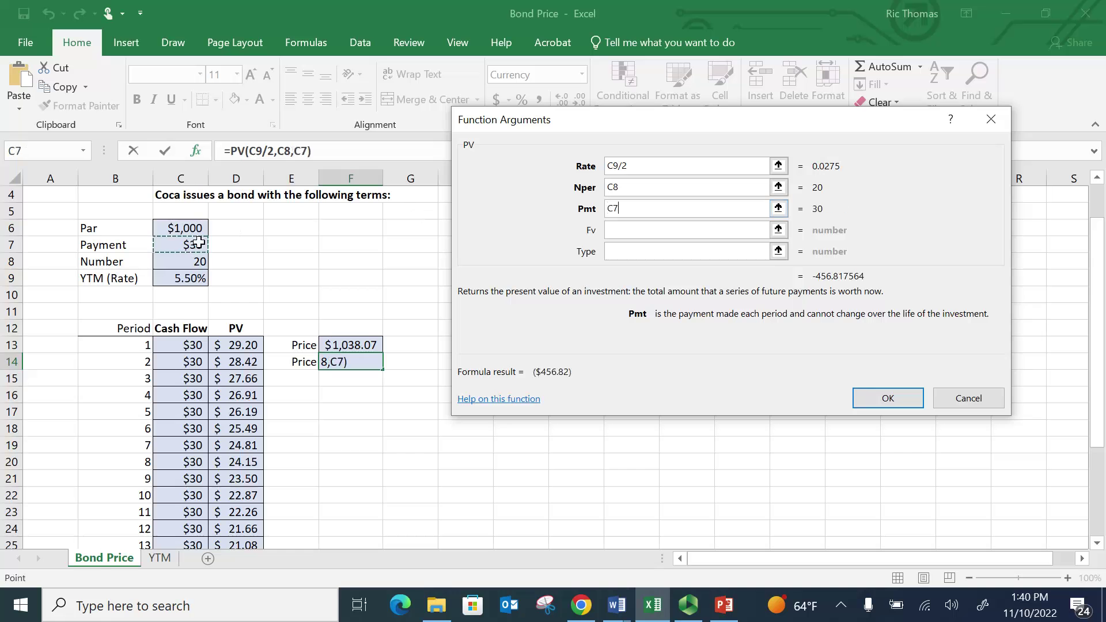
{"action": "left_click", "coordinate": [632, 232]}
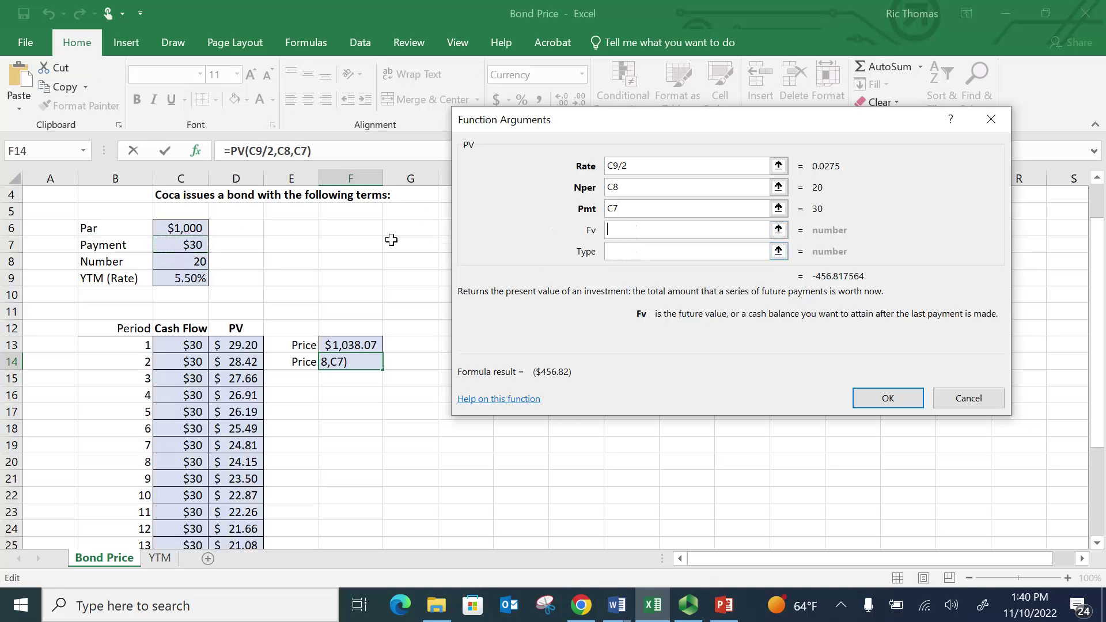
{"action": "left_click", "coordinate": [196, 228]}
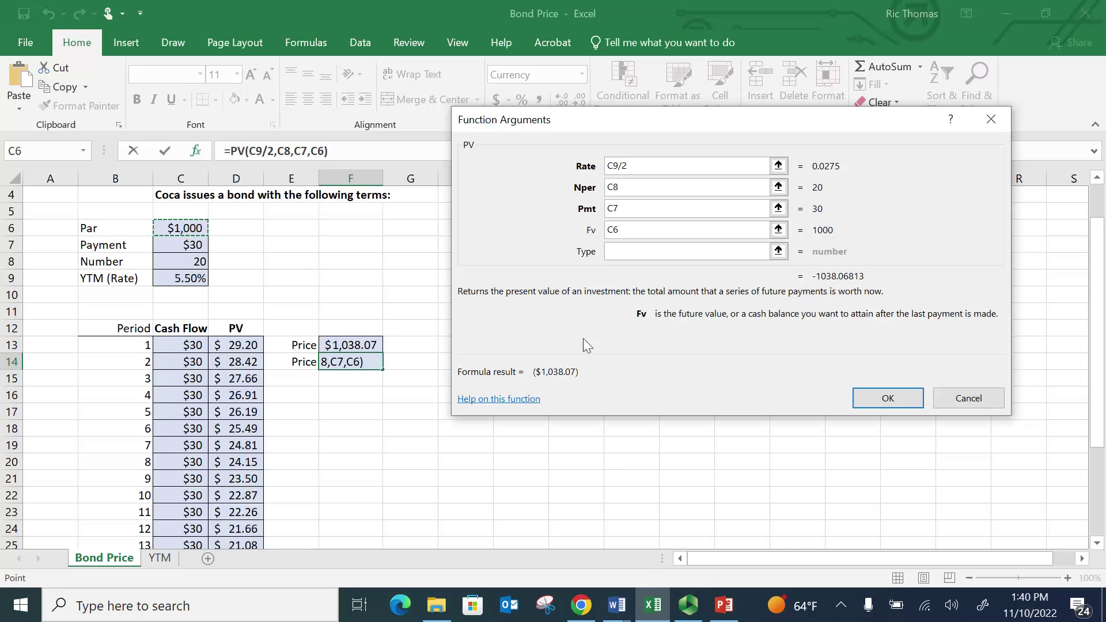
{"action": "left_click", "coordinate": [887, 399]}
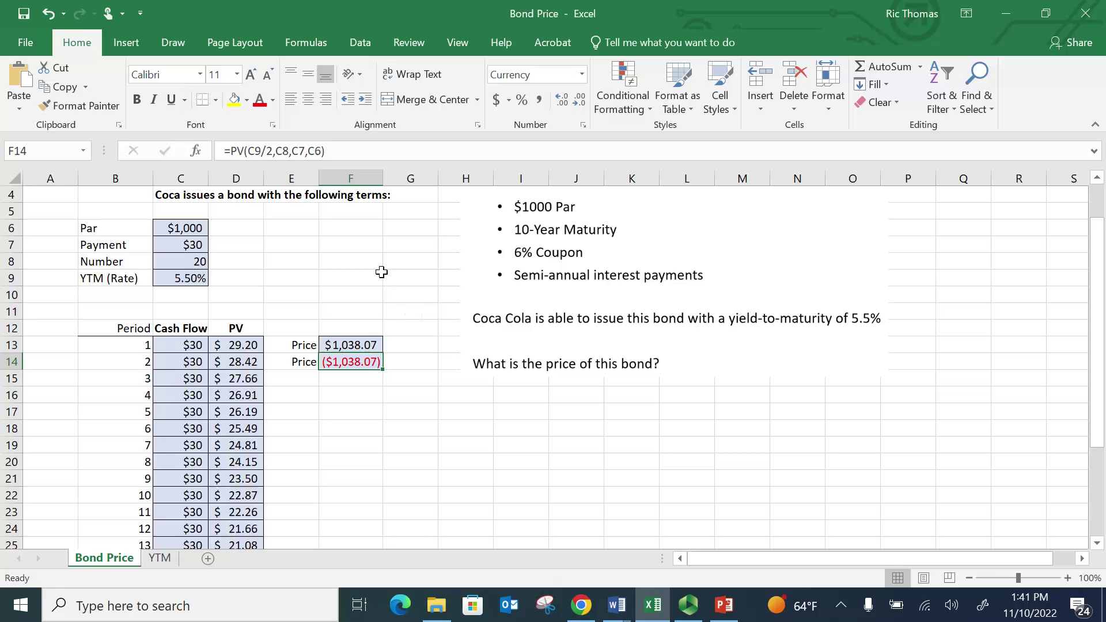
- Add a minus sign so F14 reads =-PV(C9/2,C8,C7,C6), showing $1,038.07
{"action": "left_click", "coordinate": [350, 226]}
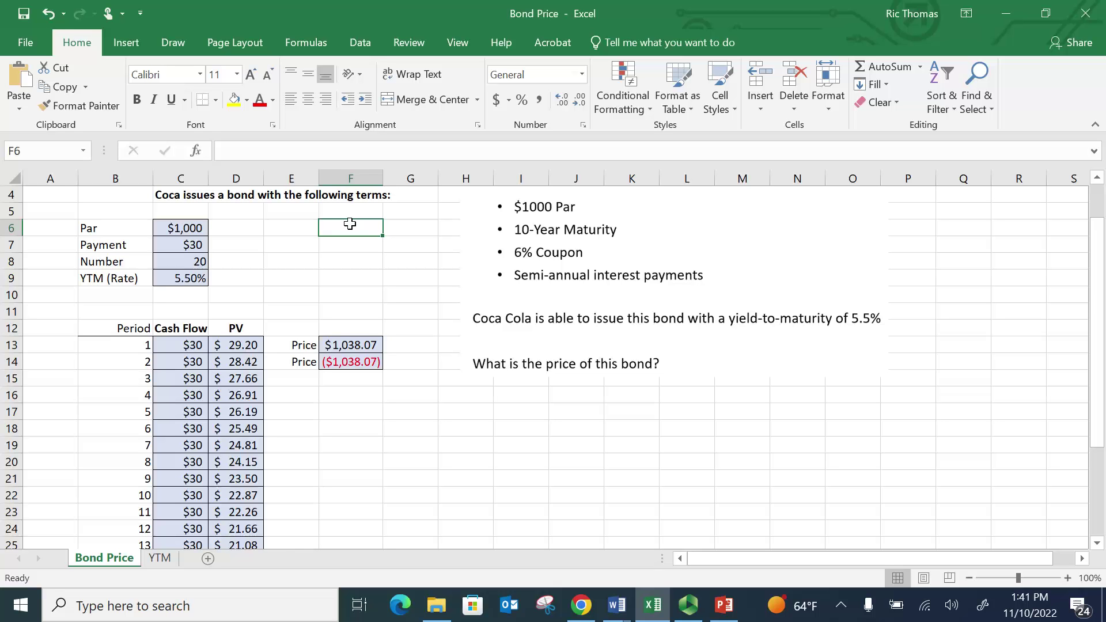
{"action": "left_click", "coordinate": [331, 358]}
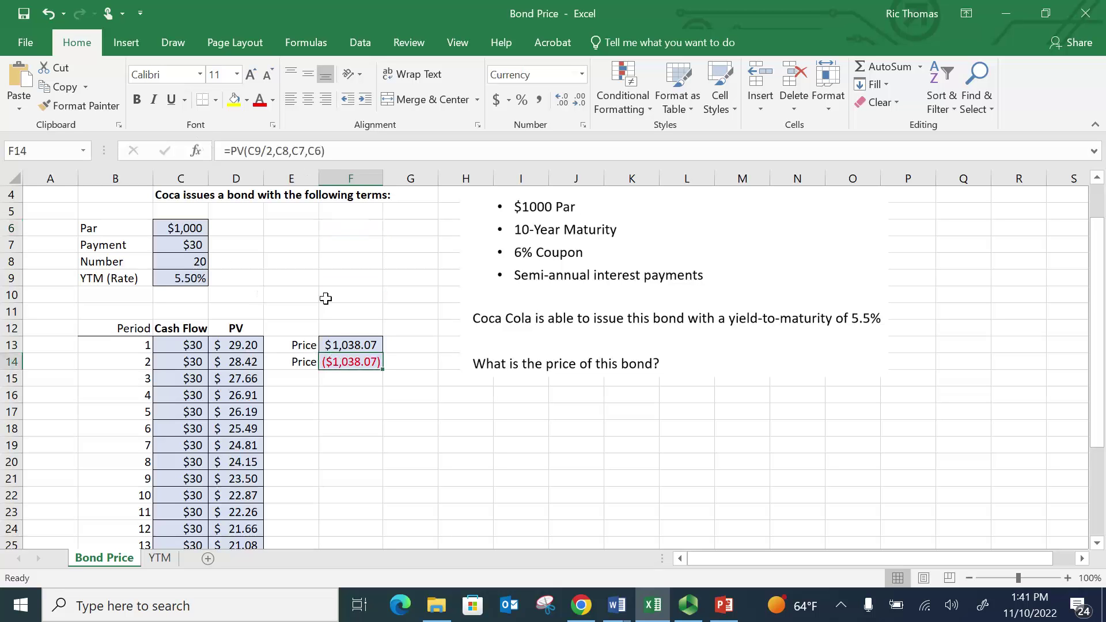
{"action": "left_click", "coordinate": [229, 156]}
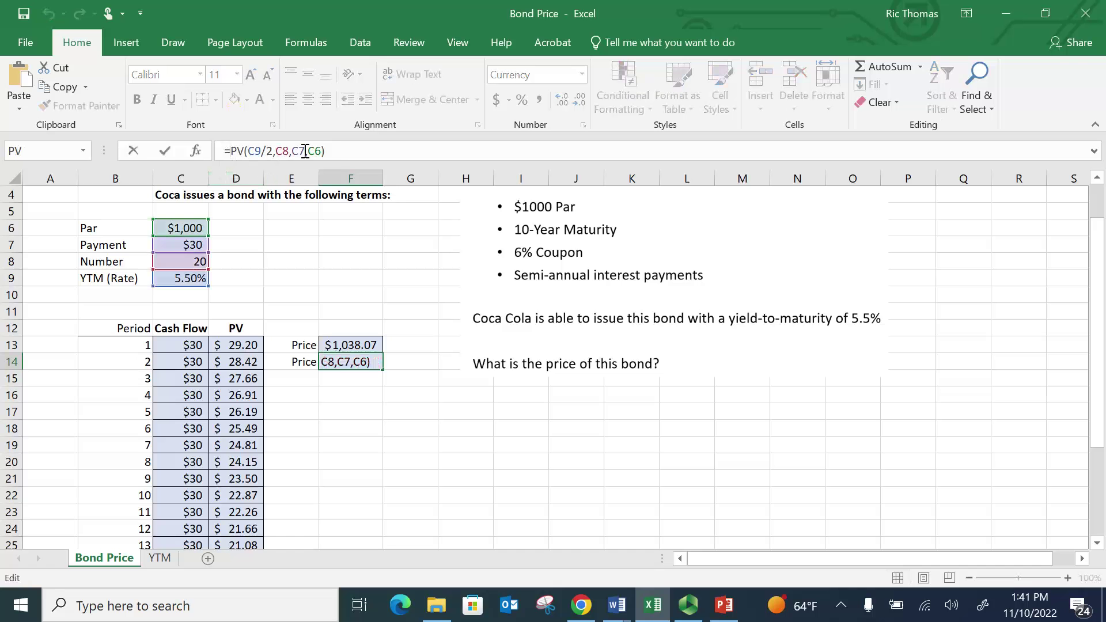
{"action": "type", "text": "-"}
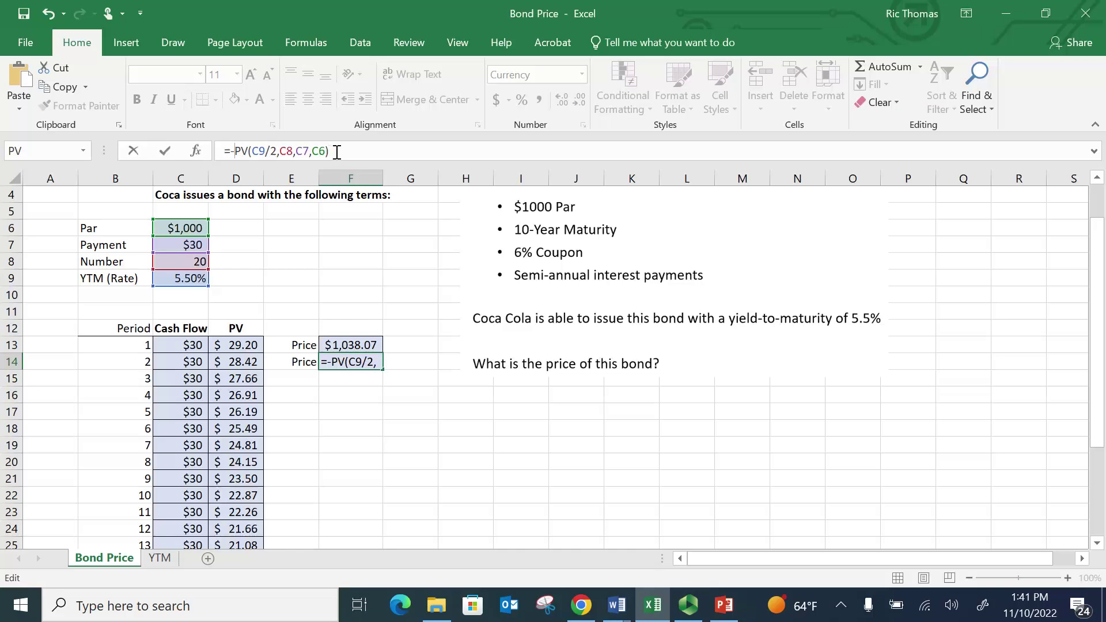
{"action": "key", "text": "Return"}
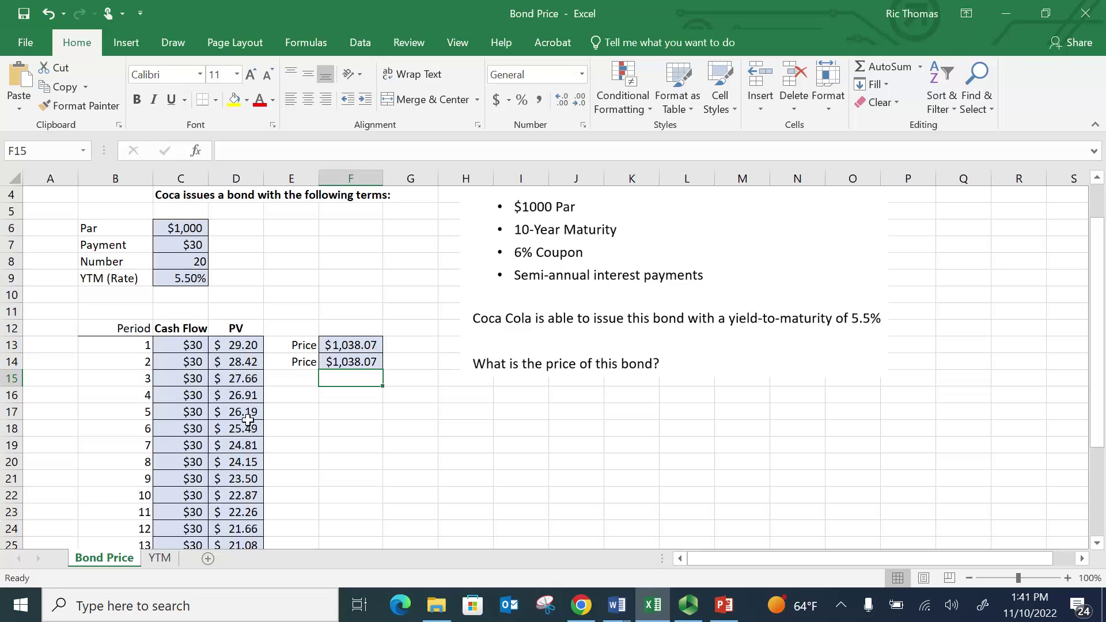
{"action": "left_click", "coordinate": [351, 363]}
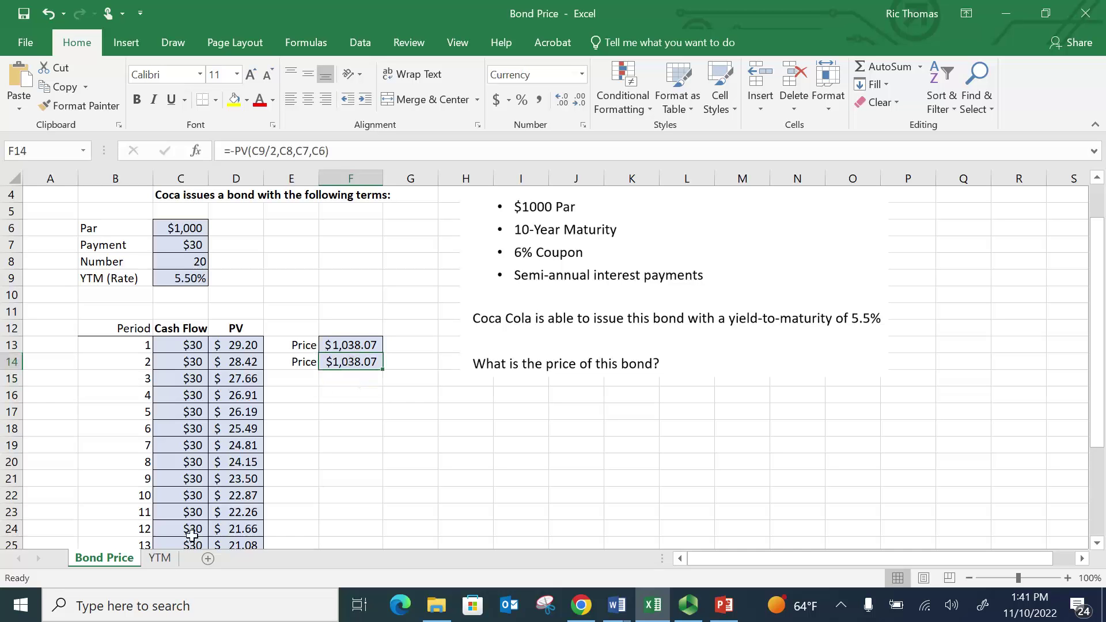
- Open the YTM sheet and review the par, payment and number-of-payments inputs in C6 onward
{"action": "left_click", "coordinate": [160, 559]}
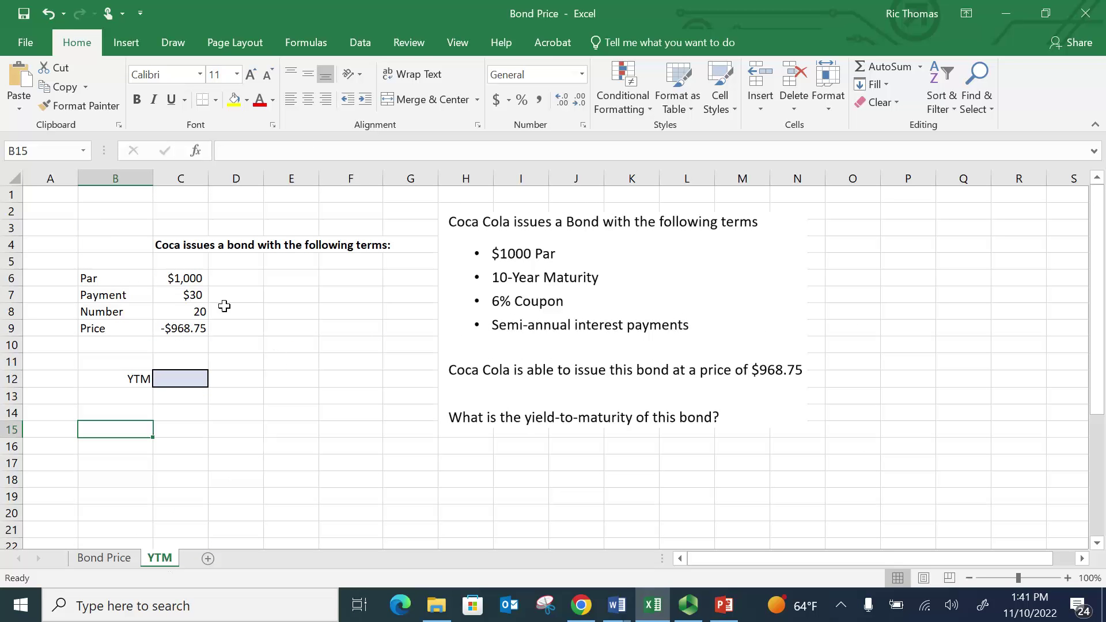
{"action": "left_click", "coordinate": [188, 280]}
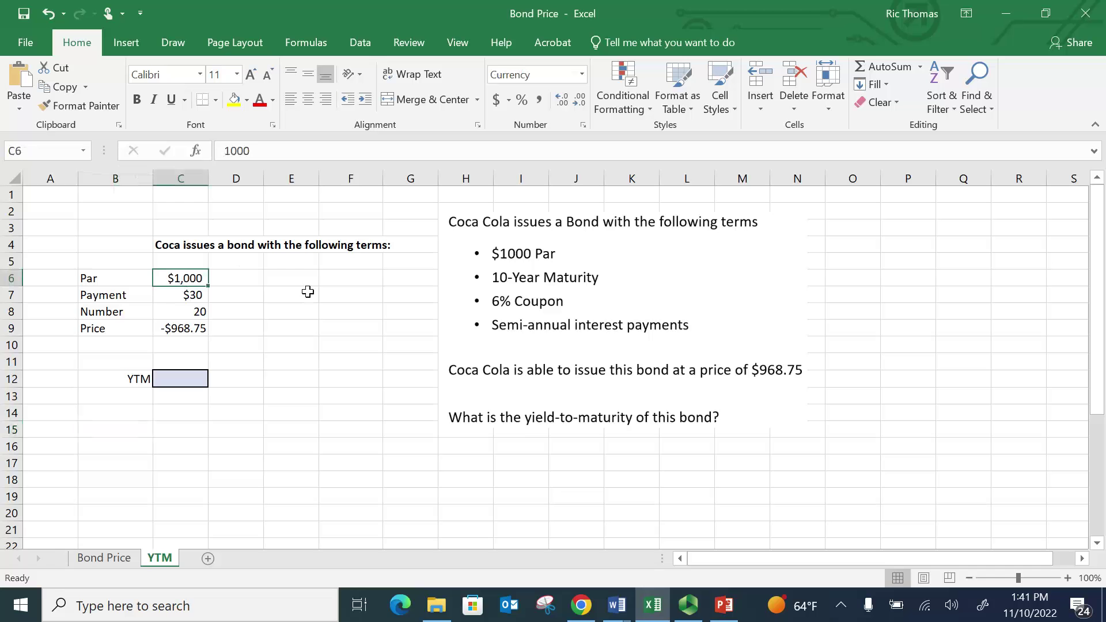
{"action": "key", "text": "Down"}
{"action": "key", "text": "Down"}
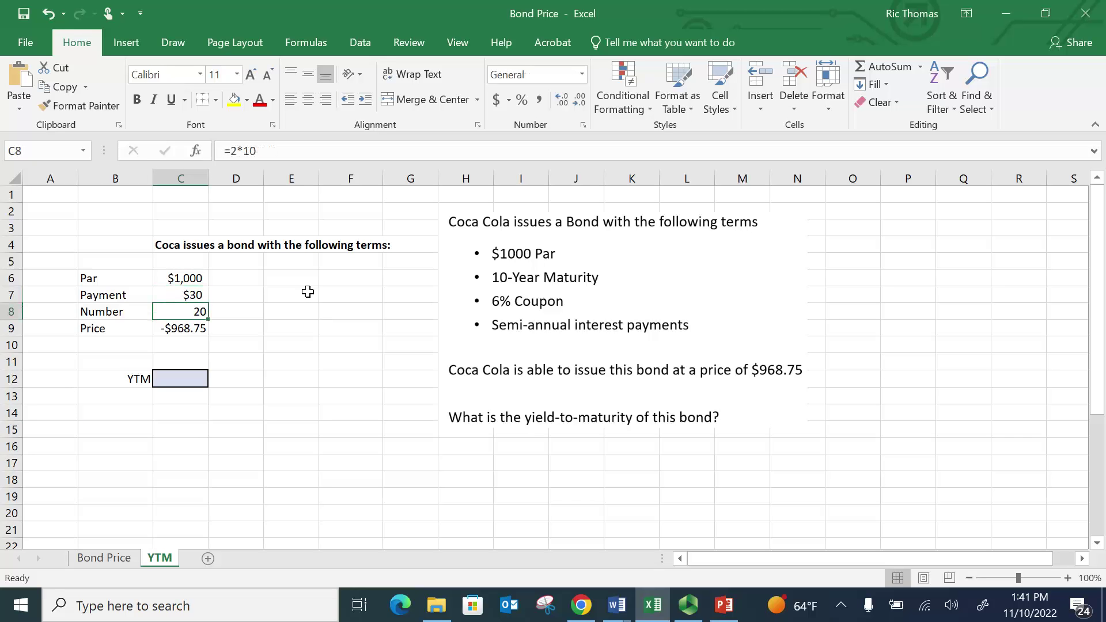
{"action": "key", "text": "Down"}
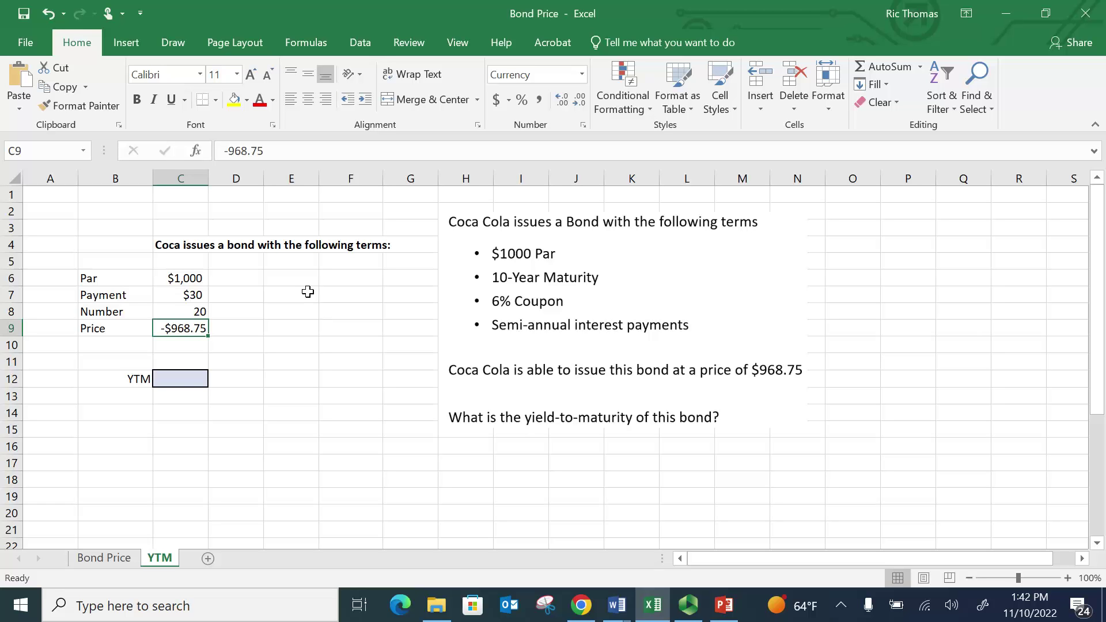
- Insert the RATE function into C12 from the More Functions library
{"action": "left_click", "coordinate": [175, 379]}
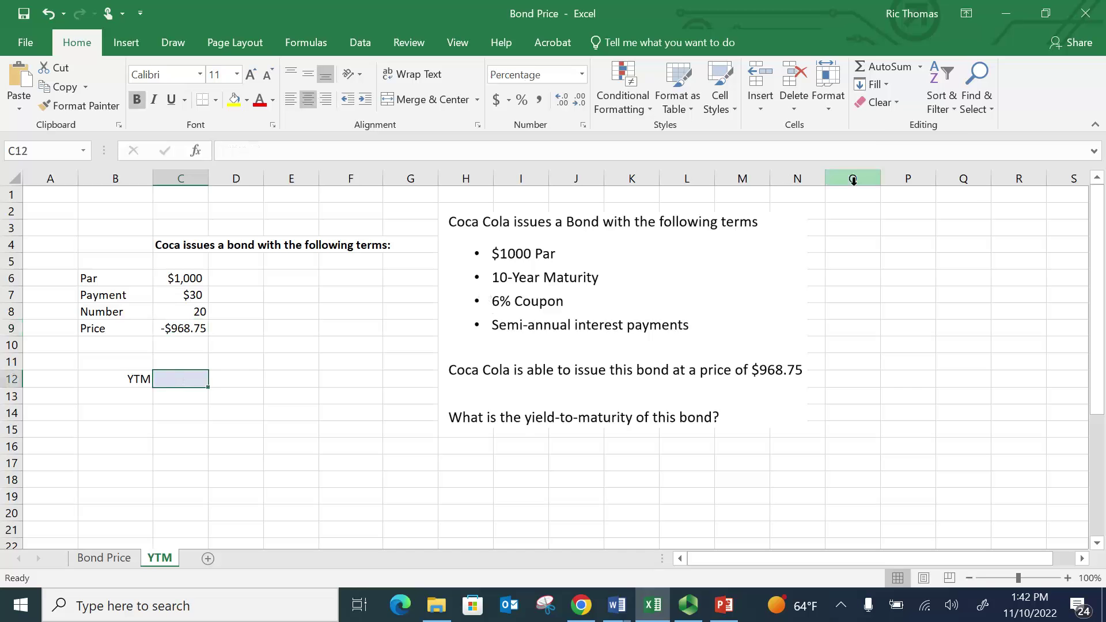
{"action": "left_click", "coordinate": [919, 68]}
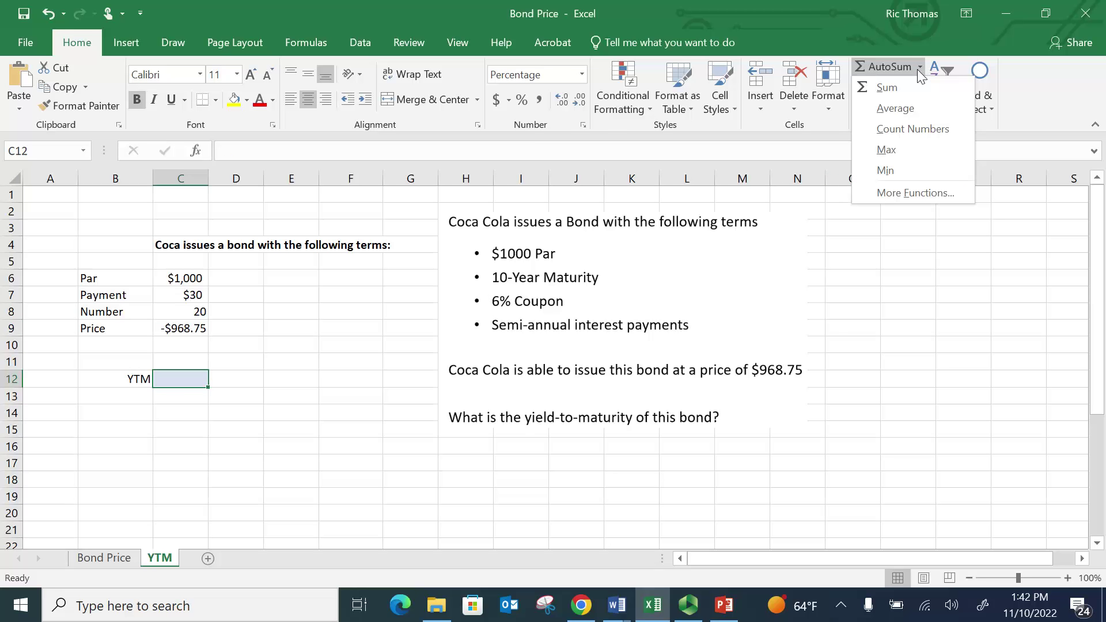
{"action": "left_click", "coordinate": [888, 194]}
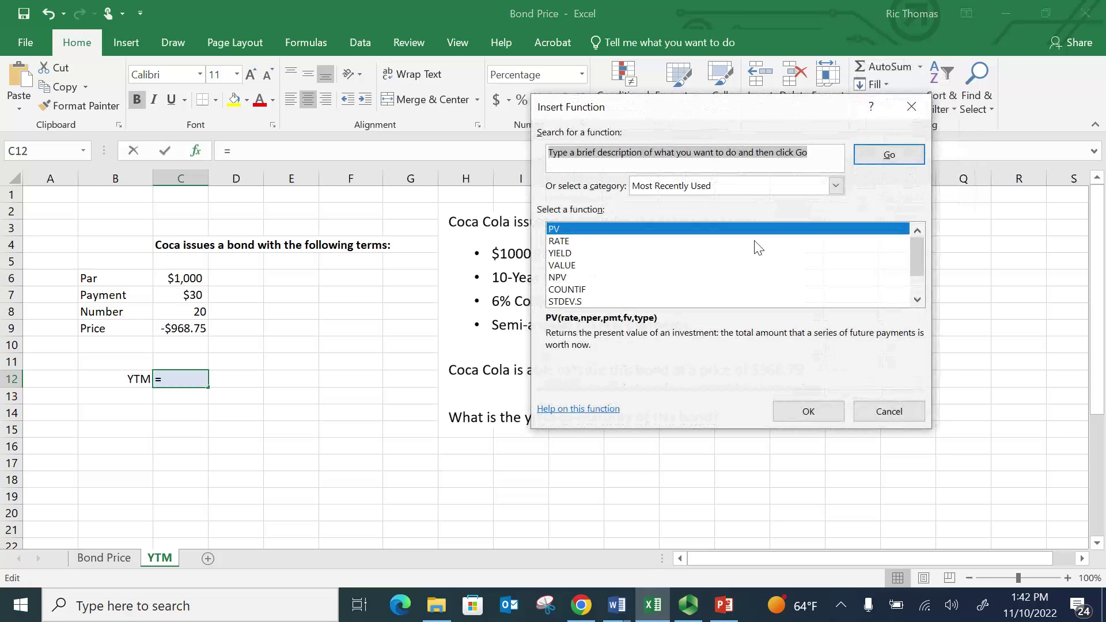
{"action": "left_click", "coordinate": [575, 242]}
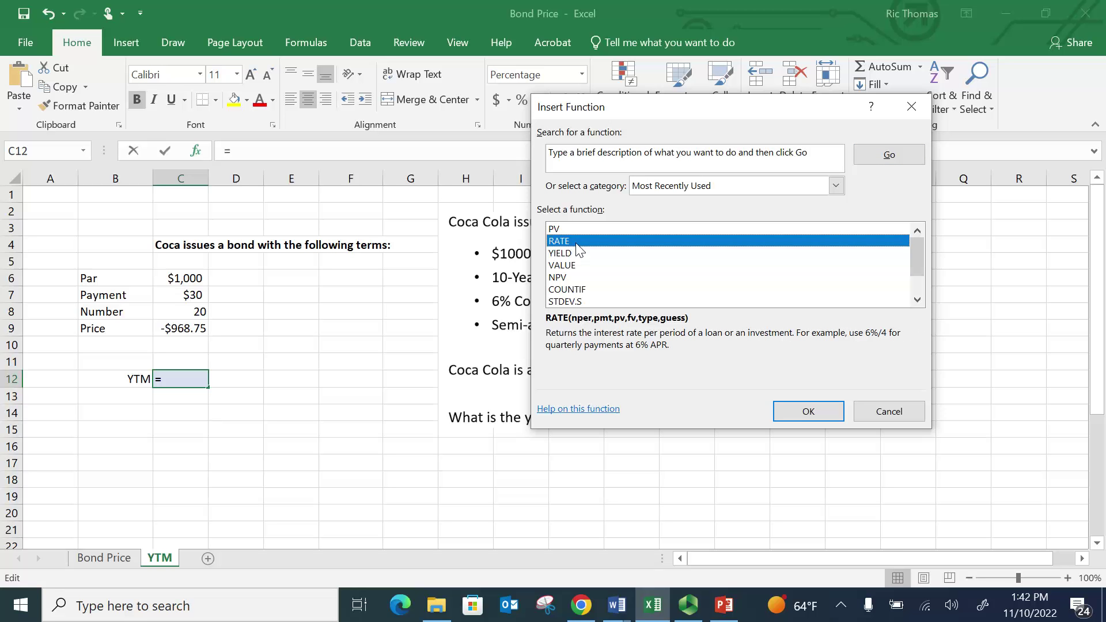
{"action": "left_click", "coordinate": [805, 412]}
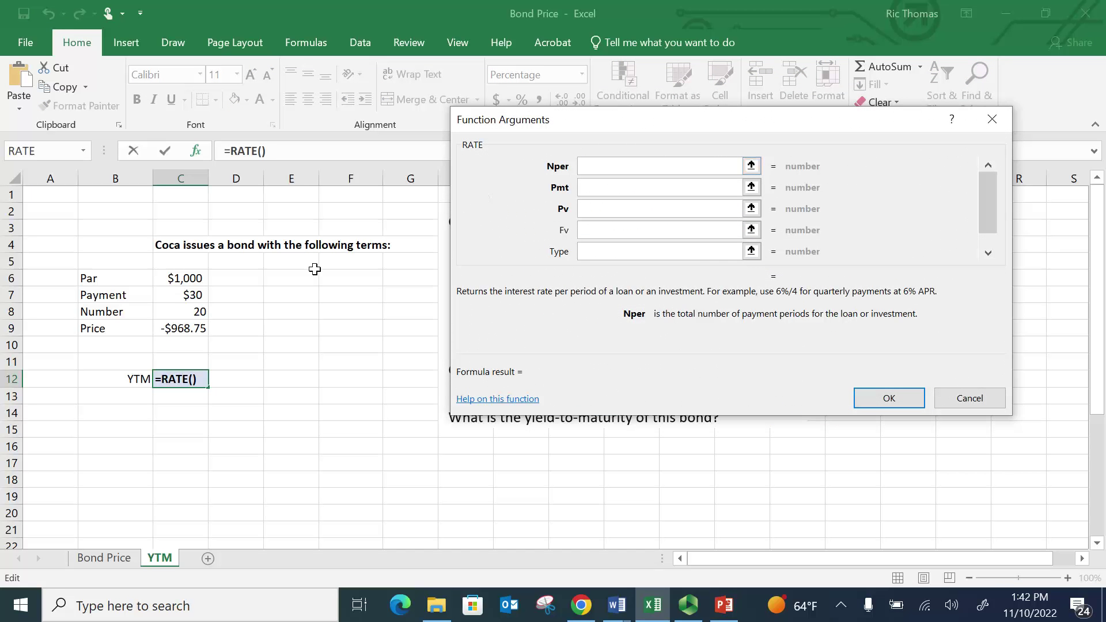
- Set RATE's Nper to C8, Pmt to C7, Pv to C9 and Fv to C6
{"action": "left_click", "coordinate": [198, 311]}
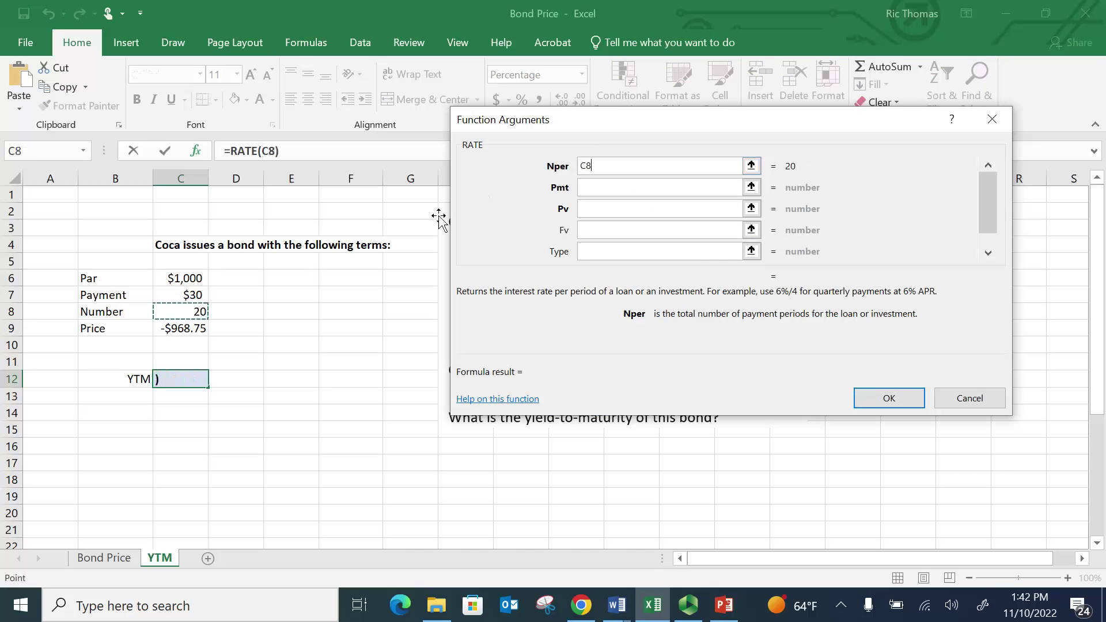
{"action": "left_click", "coordinate": [610, 187]}
{"action": "left_click", "coordinate": [198, 294]}
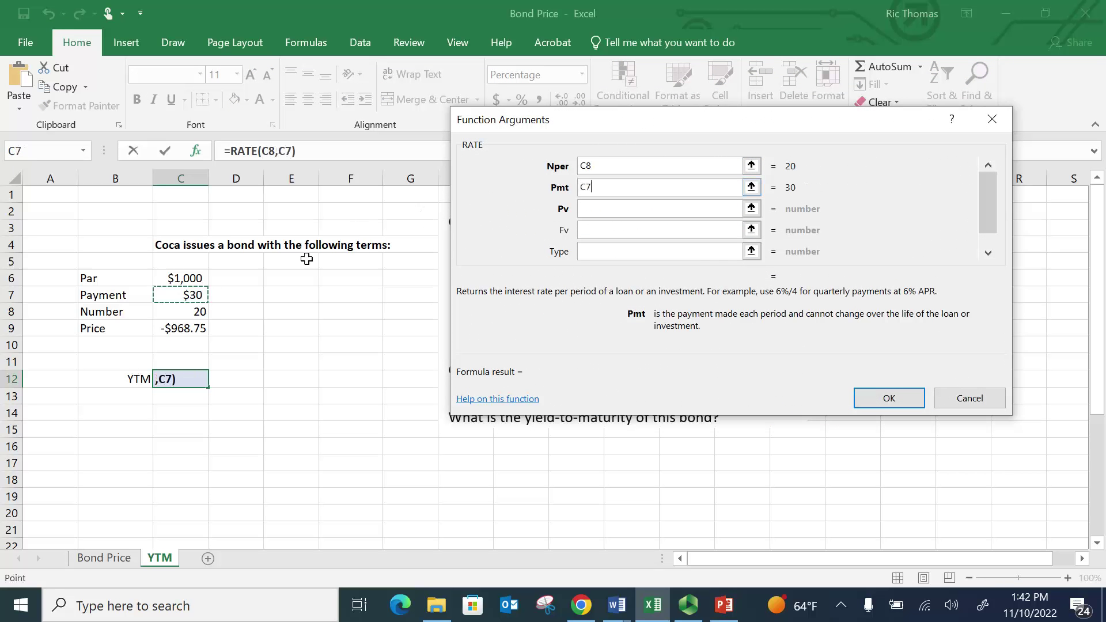
{"action": "left_click", "coordinate": [587, 207]}
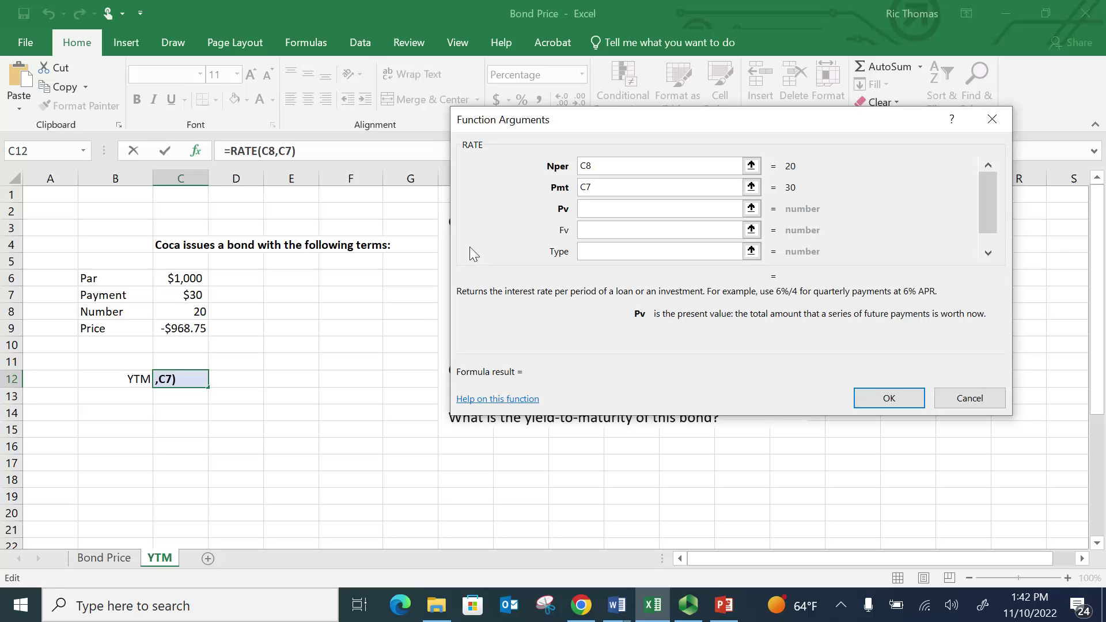
{"action": "left_click", "coordinate": [202, 329]}
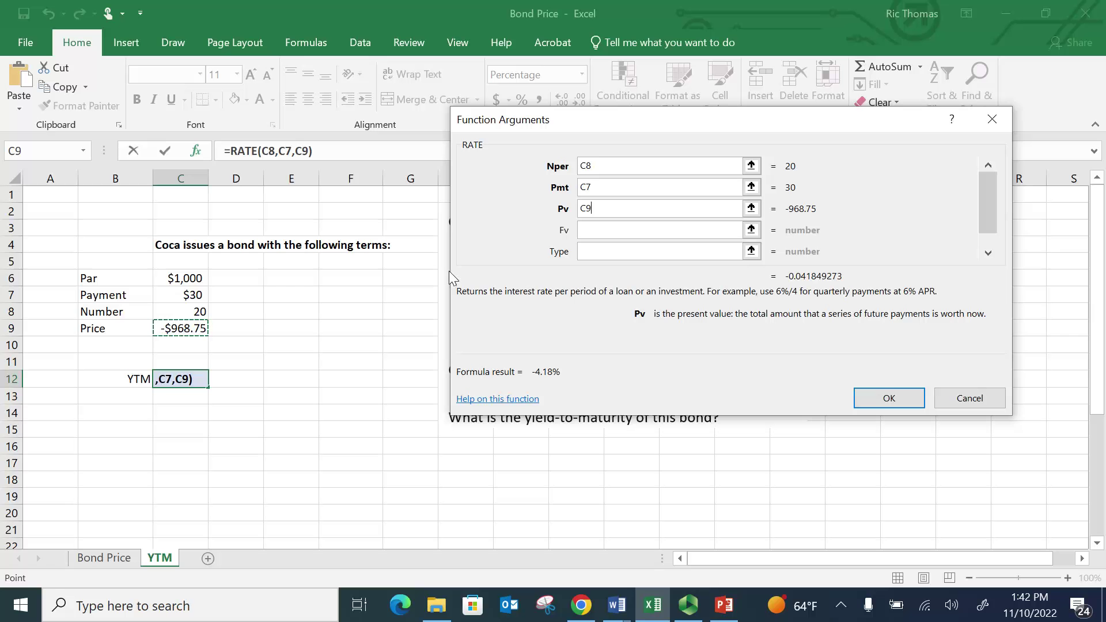
{"action": "left_click", "coordinate": [595, 230]}
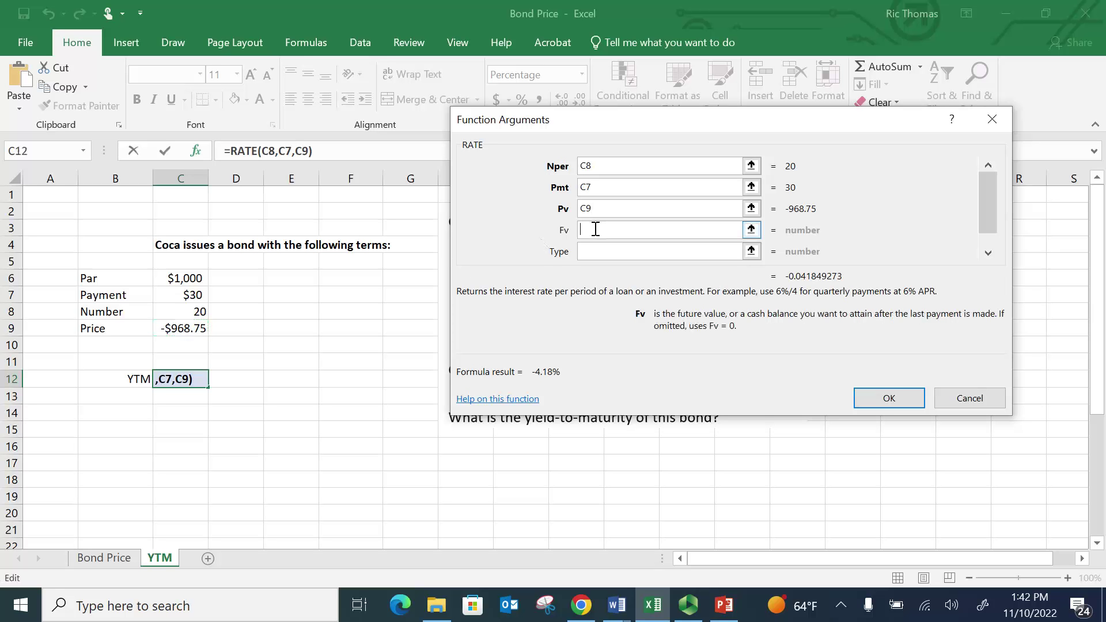
{"action": "left_click", "coordinate": [195, 279]}
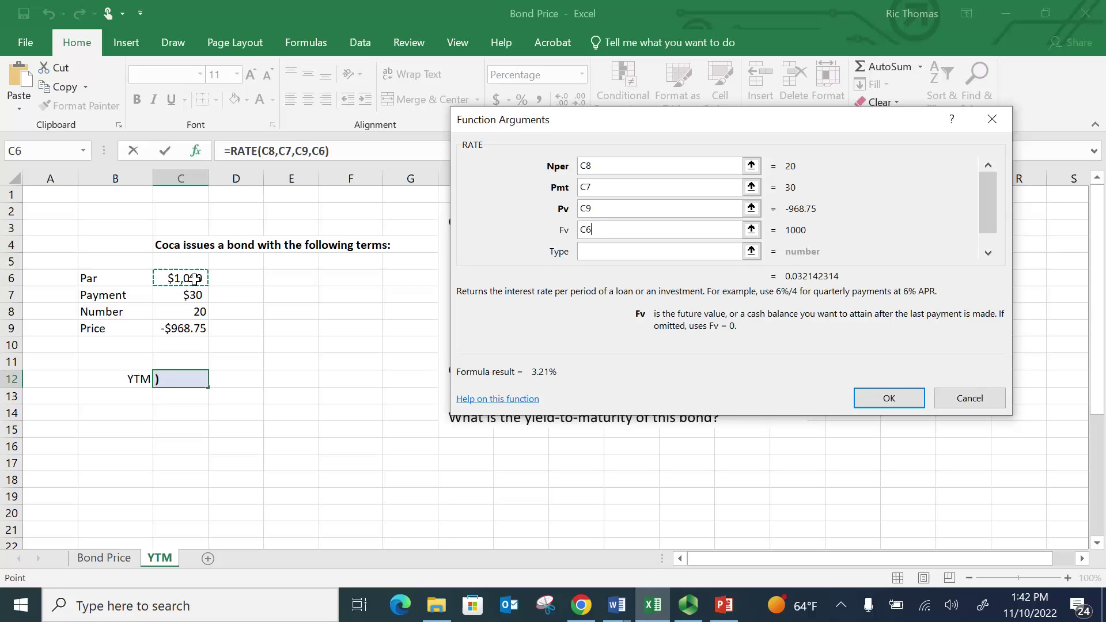
- Append *2 so C12 holds =RATE(C8,C7,C9,C6)*2, showing 6.43%
{"action": "left_click", "coordinate": [869, 396]}
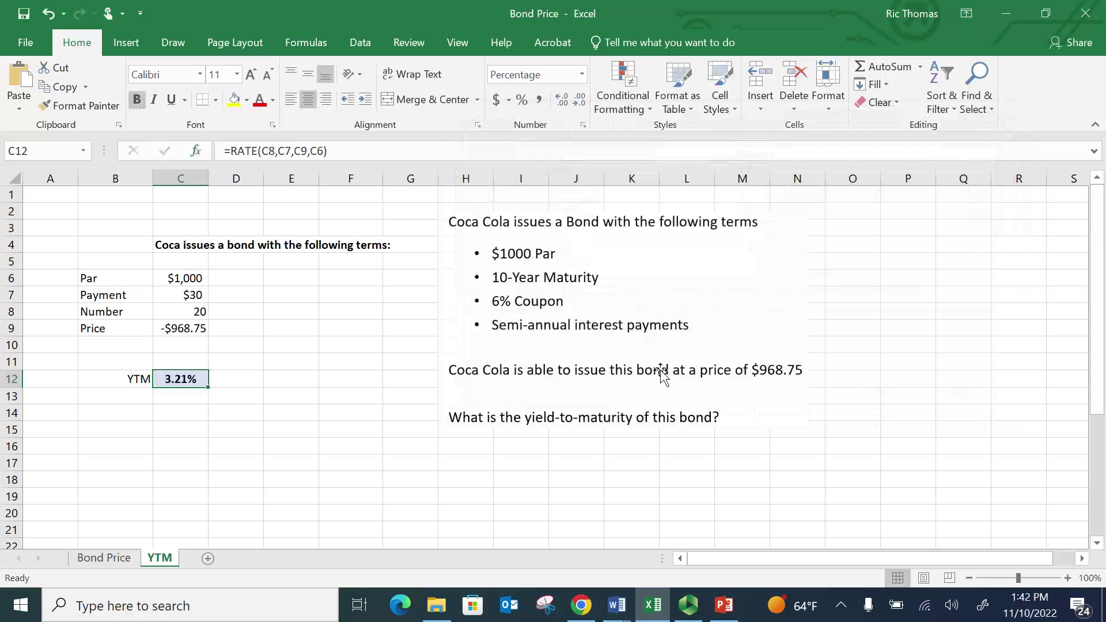
{"action": "left_click", "coordinate": [363, 153]}
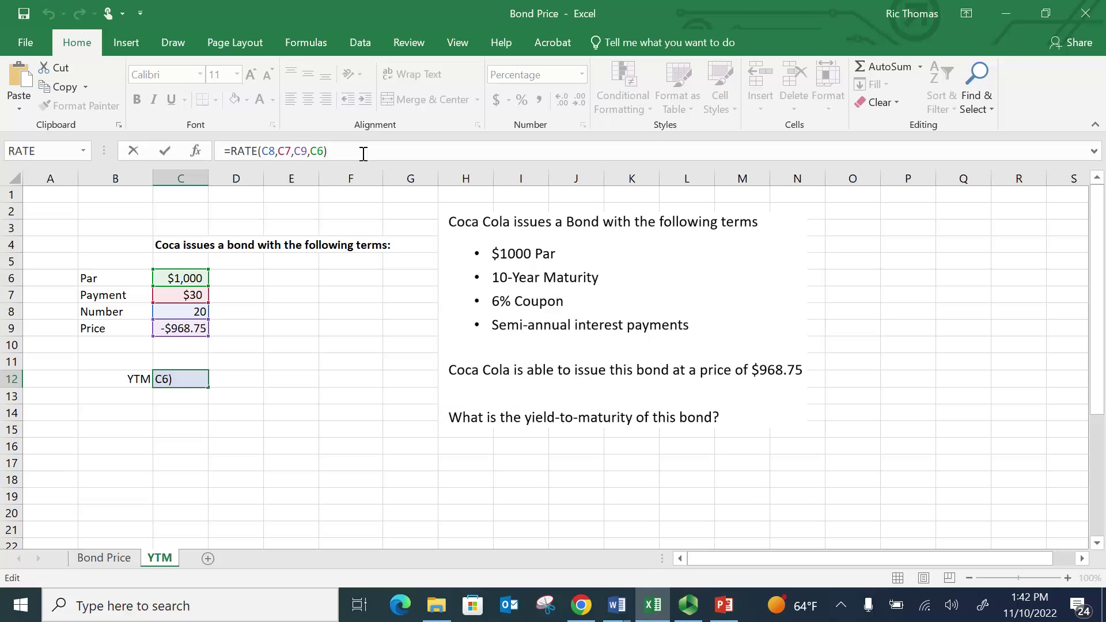
{"action": "type", "text": "*2"}
{"action": "key", "text": "Return"}
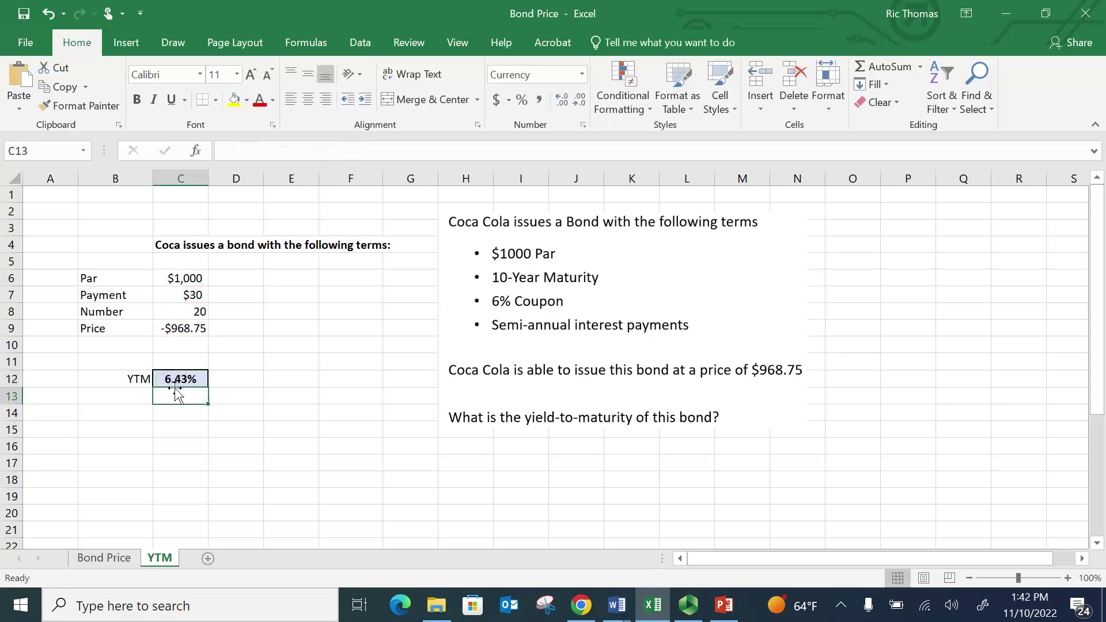
{"action": "left_click", "coordinate": [256, 402]}
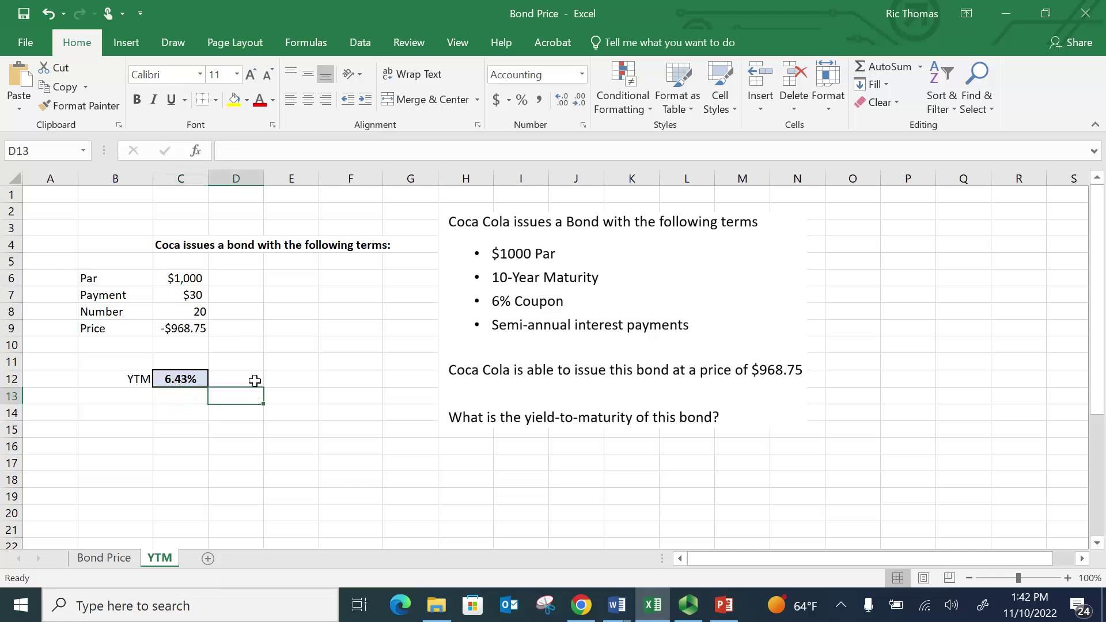
{"action": "left_click", "coordinate": [197, 333]}
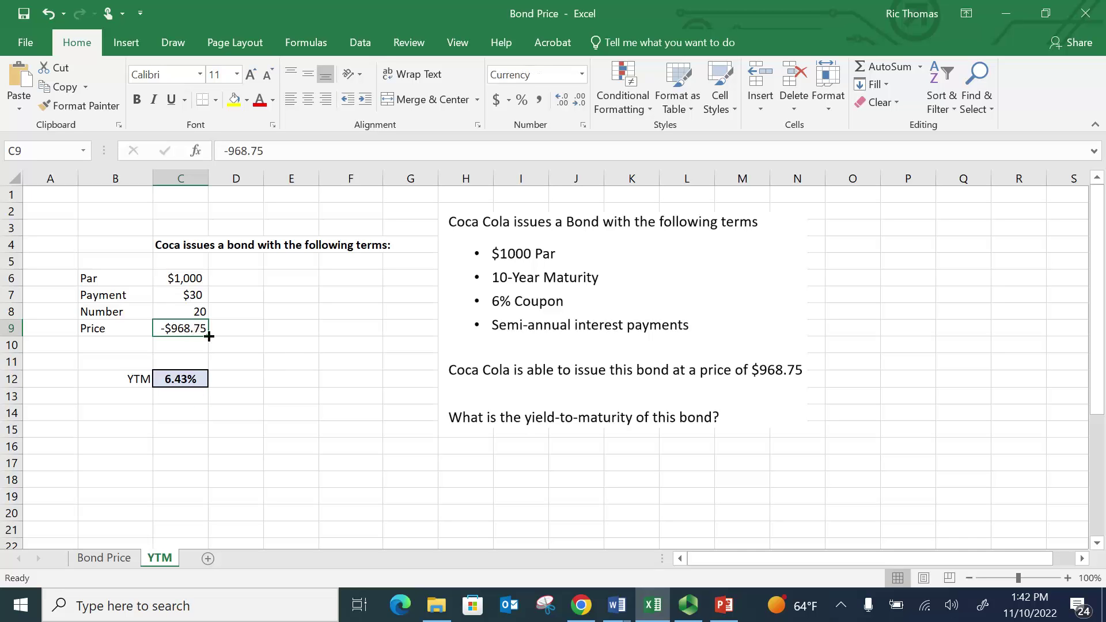